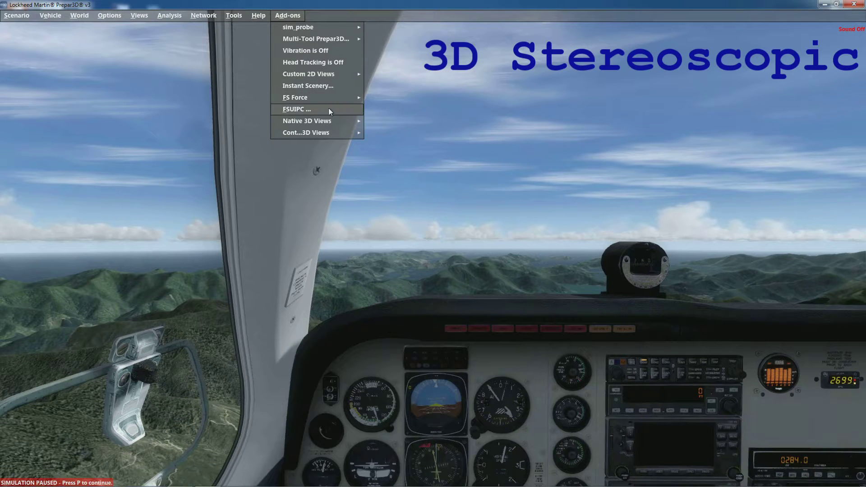
Open the native 3D view Virtual Cockpit HK=1, let the simulation run briefly, and zoom out to include the instrument panel.
{"action": "mouse_move", "coordinate": [321, 122]}
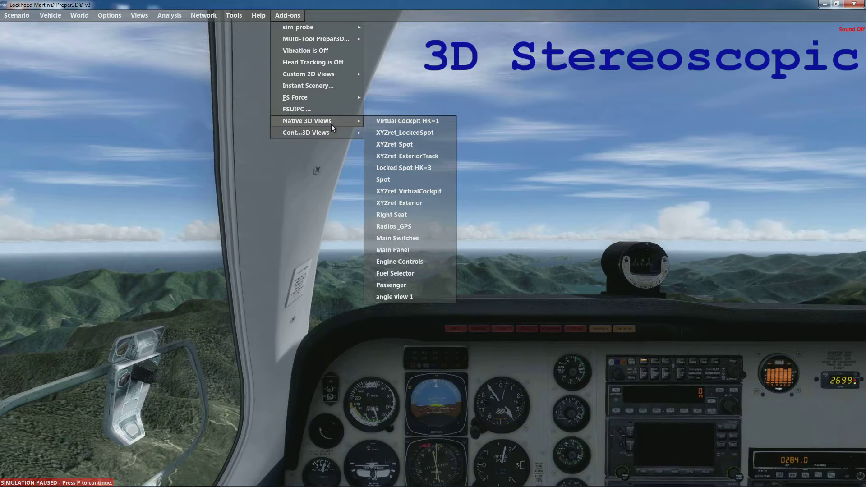
{"action": "left_click", "coordinate": [412, 121]}
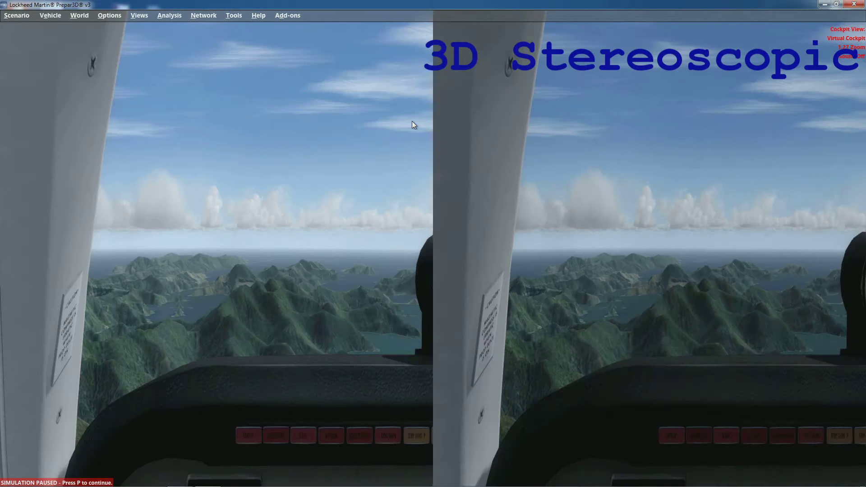
{"action": "key", "text": "p"}
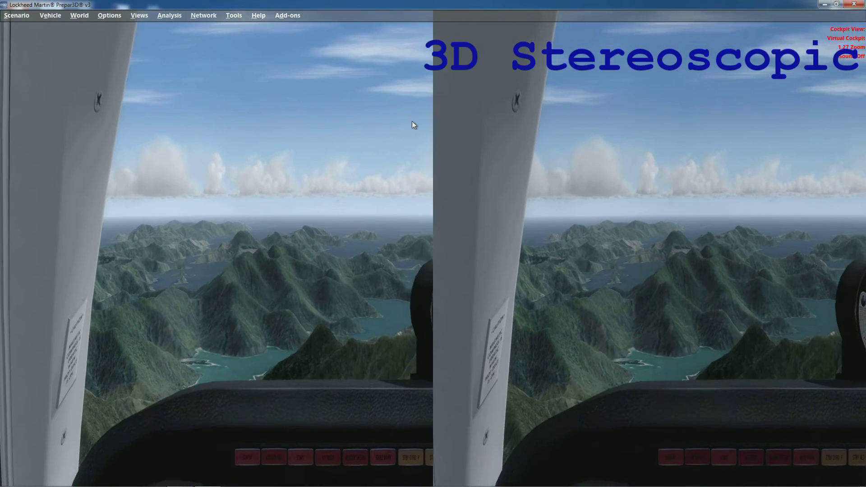
{"action": "key", "text": "p"}
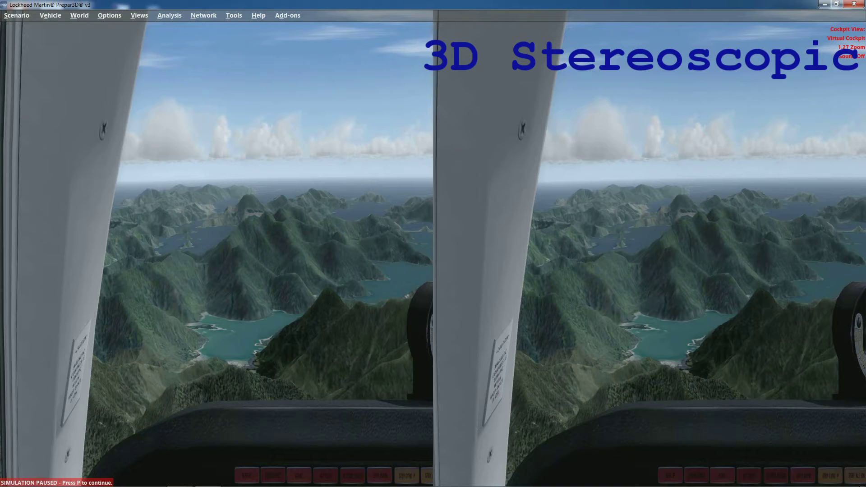
{"action": "key", "text": "minus"}
{"action": "key", "text": "minus"}
{"action": "key", "text": "minus"}
{"action": "key", "text": "minus"}
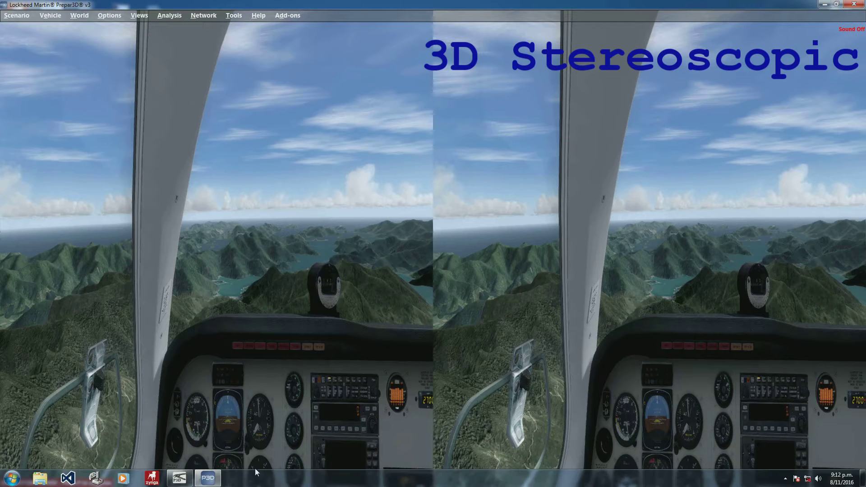
In Multi-Tool Prepar3D, try cockpit-view eyepoint separations of 0.000 and 0.070, and reset all view separations.
{"action": "left_click", "coordinate": [182, 478]}
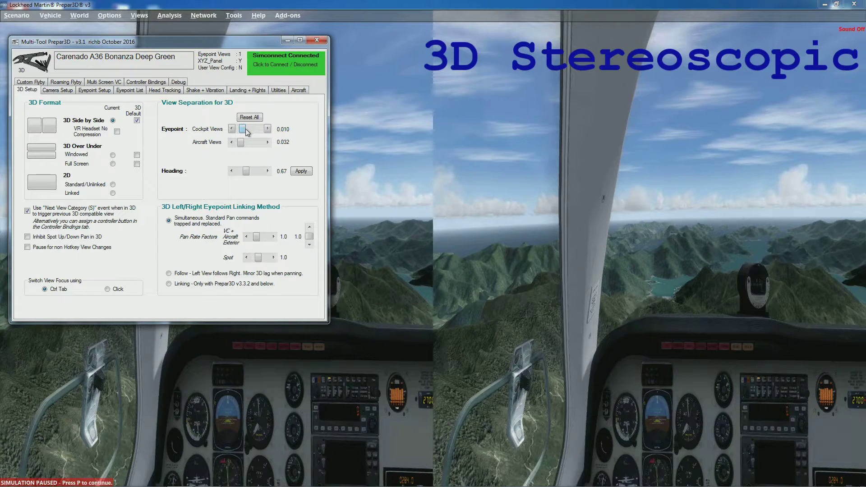
{"action": "left_click_drag", "start_coordinate": [243, 131], "coordinate": [235, 130]}
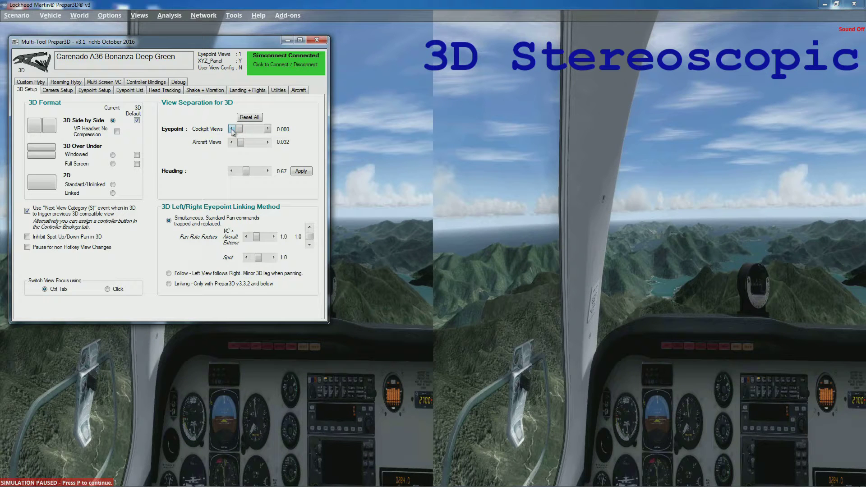
{"action": "left_click_drag", "start_coordinate": [240, 131], "coordinate": [259, 130]}
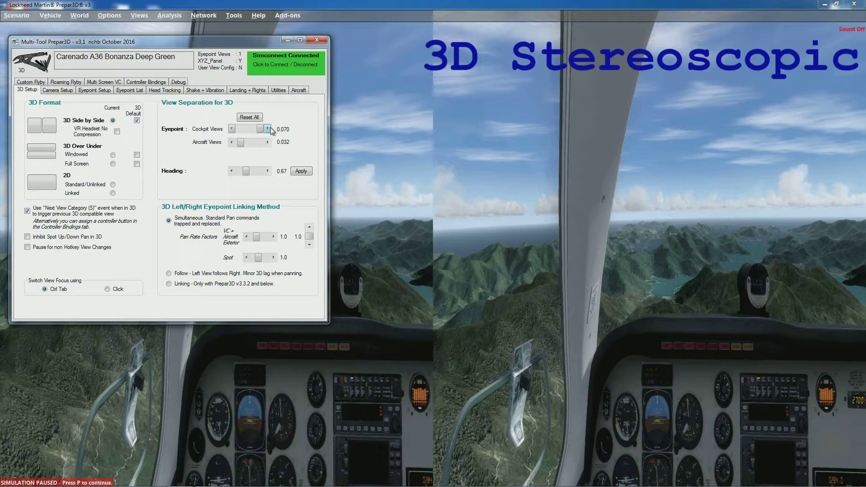
{"action": "left_click_drag", "start_coordinate": [262, 129], "coordinate": [245, 129]}
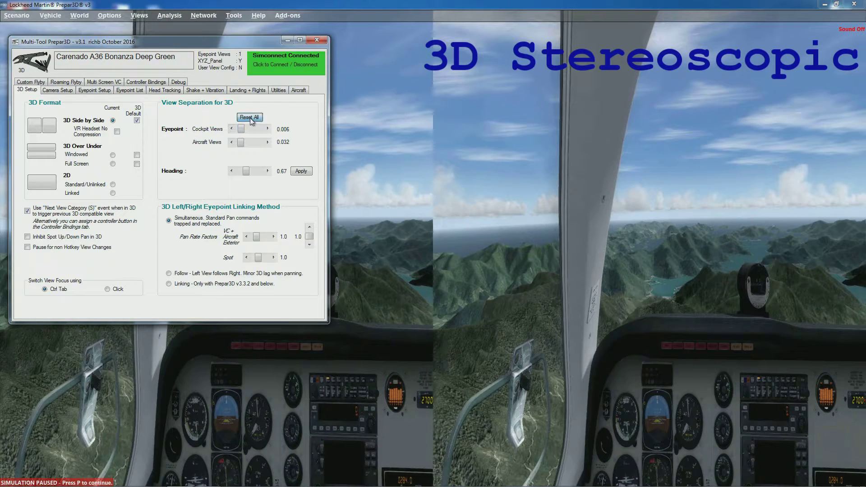
{"action": "left_click", "coordinate": [253, 119]}
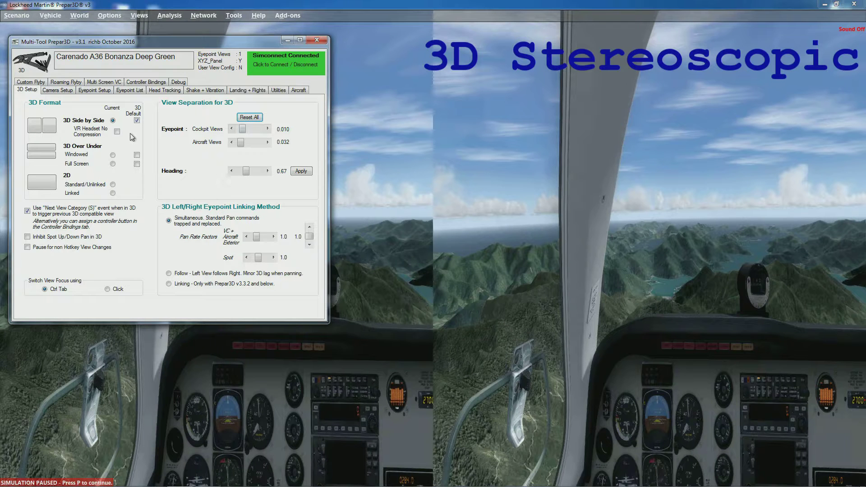
{"action": "left_click", "coordinate": [288, 40]}
Back in the simulator, open the native 3D view angle view 1 and resume the simulation briefly.
{"action": "left_click", "coordinate": [288, 15]}
{"action": "mouse_move", "coordinate": [333, 71]}
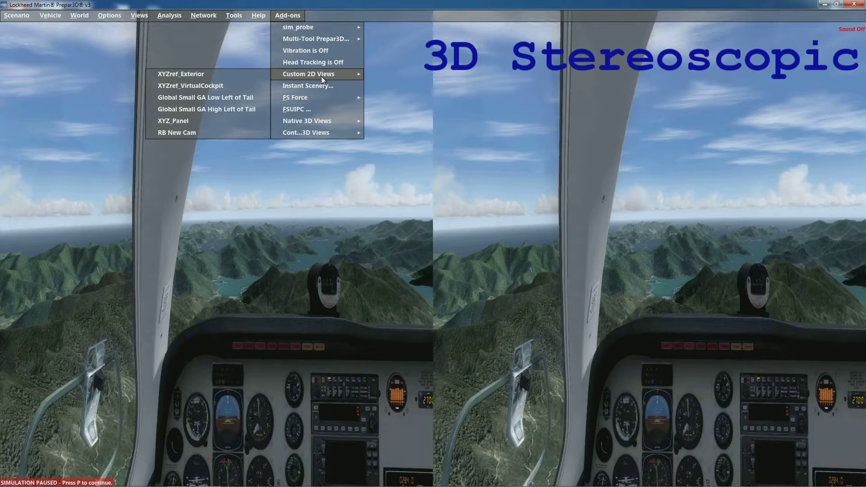
{"action": "mouse_move", "coordinate": [339, 119]}
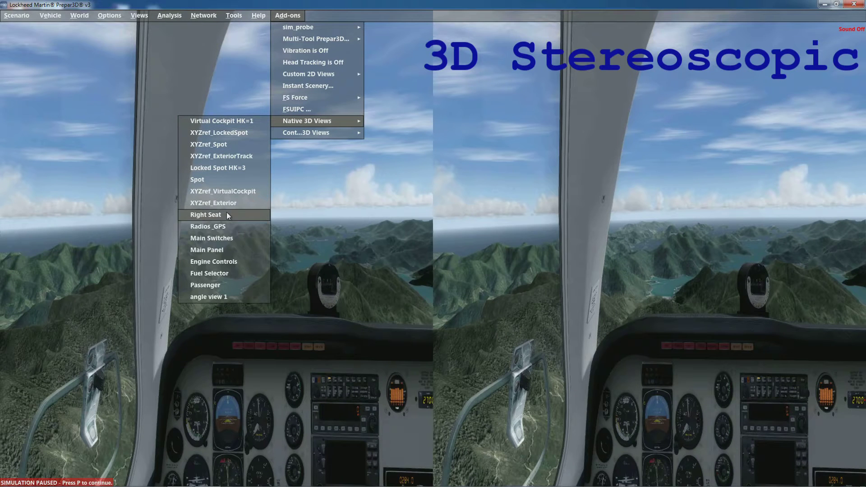
{"action": "left_click", "coordinate": [231, 297]}
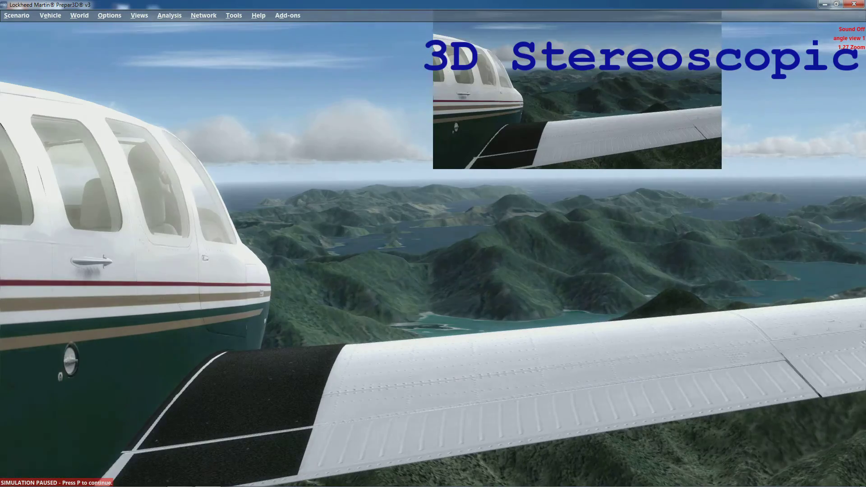
{"action": "key", "text": "p"}
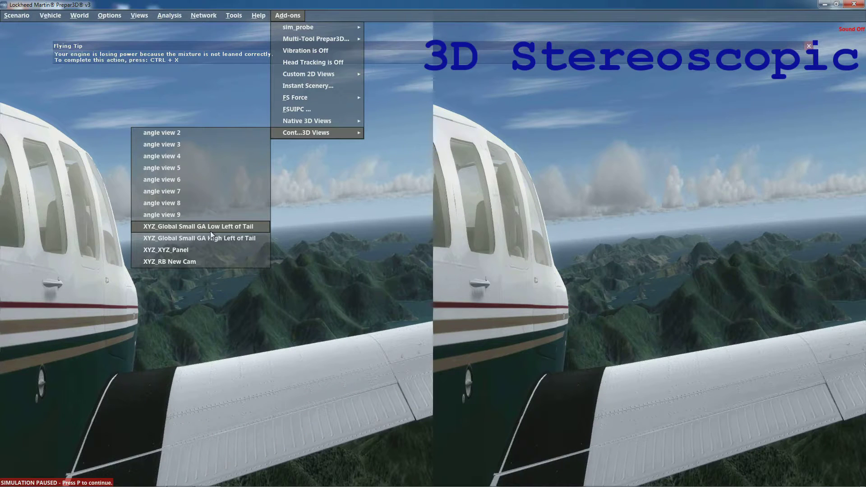
Open the continued 3D view XYZ_Global Small GA High Left of Tail.
{"action": "left_click", "coordinate": [187, 237]}
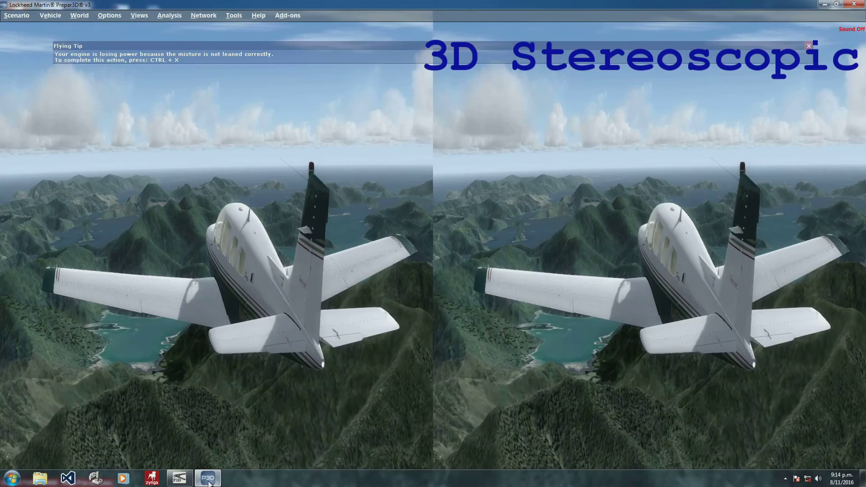
{"action": "mouse_move", "coordinate": [209, 484]}
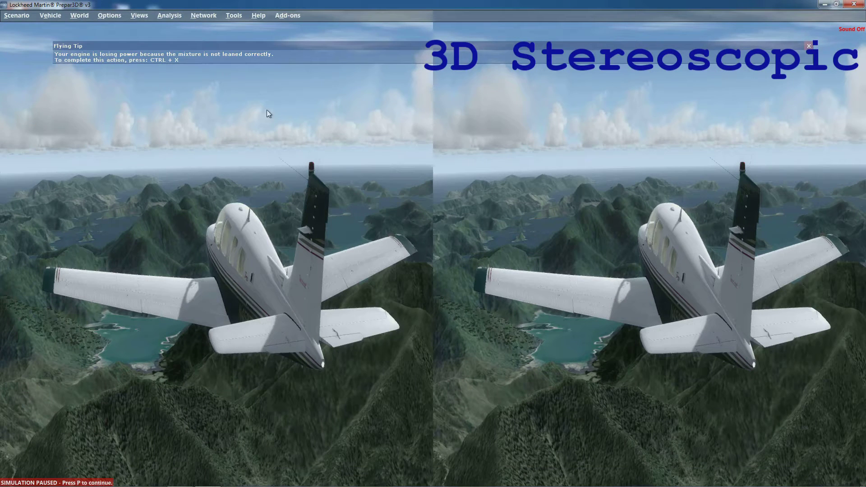
{"action": "left_click", "coordinate": [289, 15]}
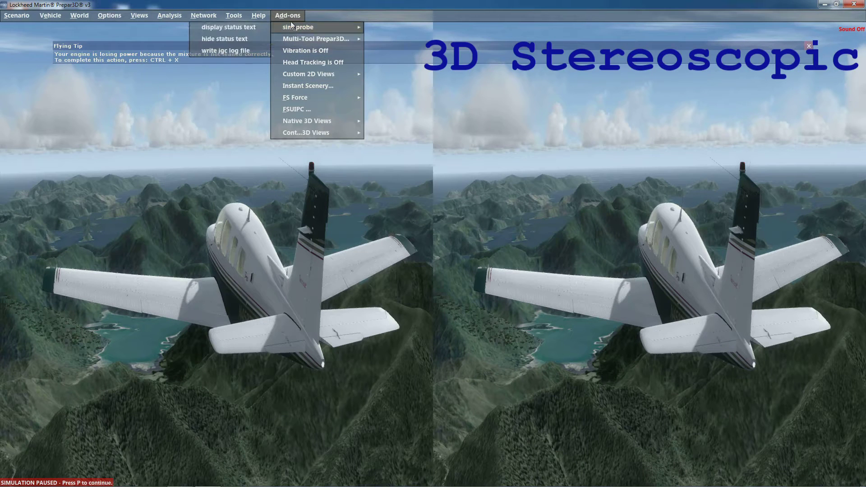
{"action": "left_click", "coordinate": [289, 16]}
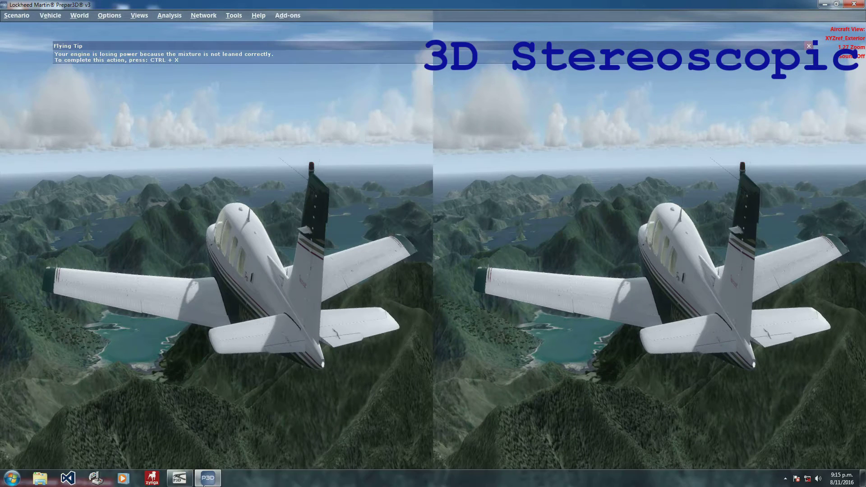
Review the XYZref custom cameras in the camera setup of Multi-Tool Prepar3D and return to the simulator.
{"action": "left_click", "coordinate": [179, 478]}
{"action": "left_click", "coordinate": [58, 90]}
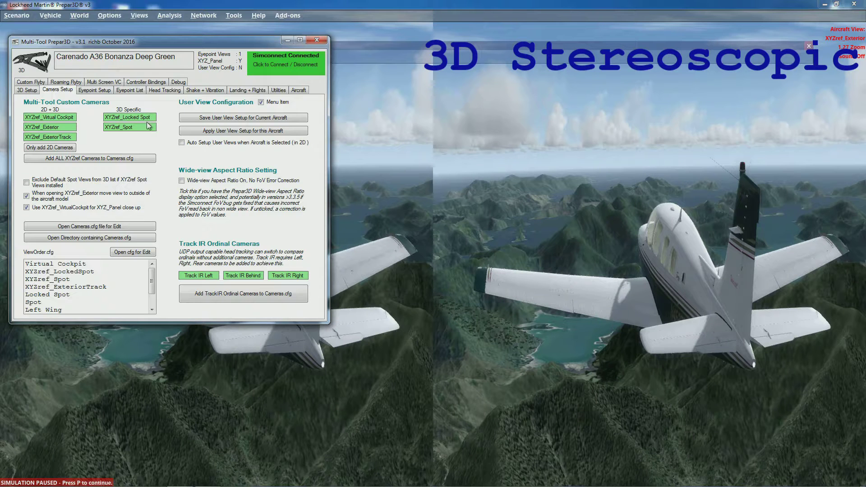
{"action": "left_click", "coordinate": [369, 130]}
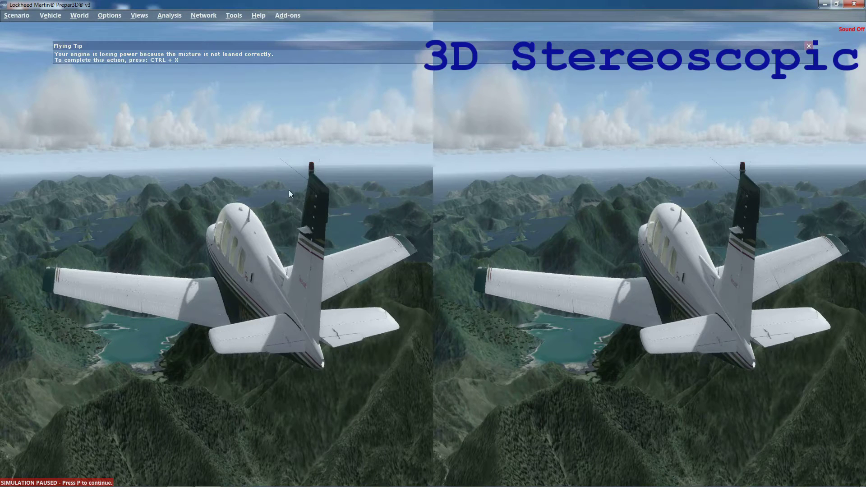
Open the native 3D view XYZref_LockedSpot and pause the simulation once both eye views are aligned.
{"action": "left_click", "coordinate": [282, 15]}
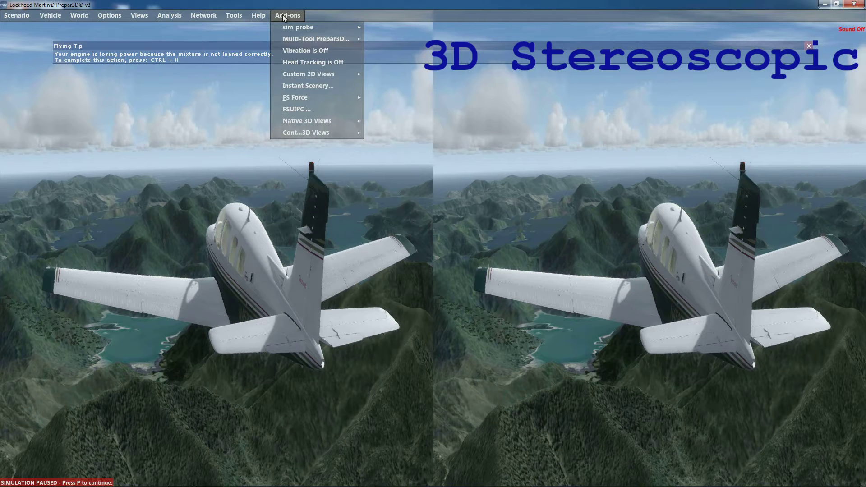
{"action": "mouse_move", "coordinate": [343, 73]}
{"action": "mouse_move", "coordinate": [352, 121]}
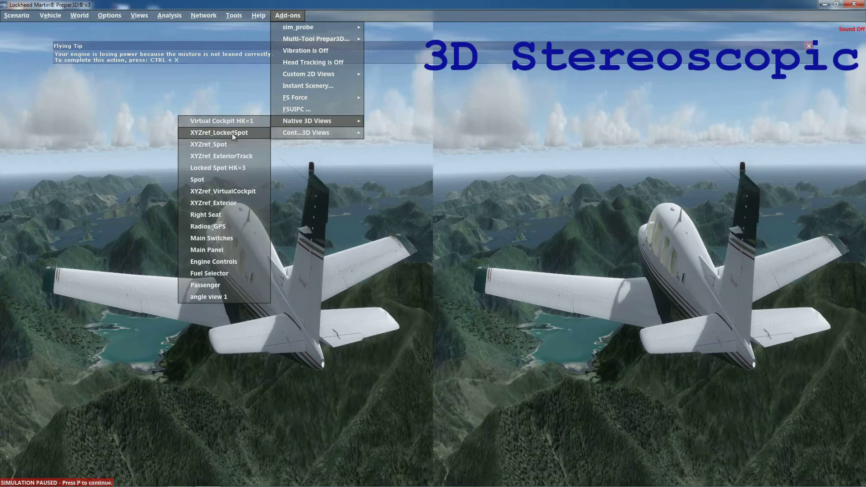
{"action": "left_click", "coordinate": [213, 134]}
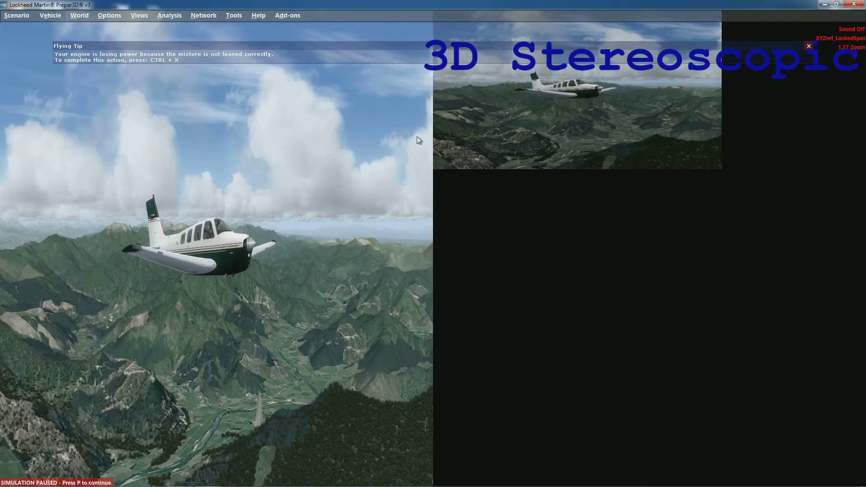
{"action": "left_click", "coordinate": [3, 4]}
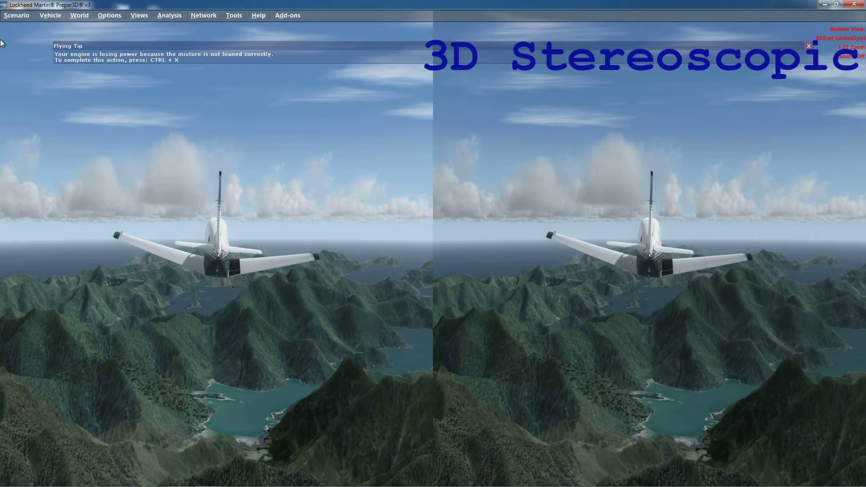
{"action": "key", "text": "p"}
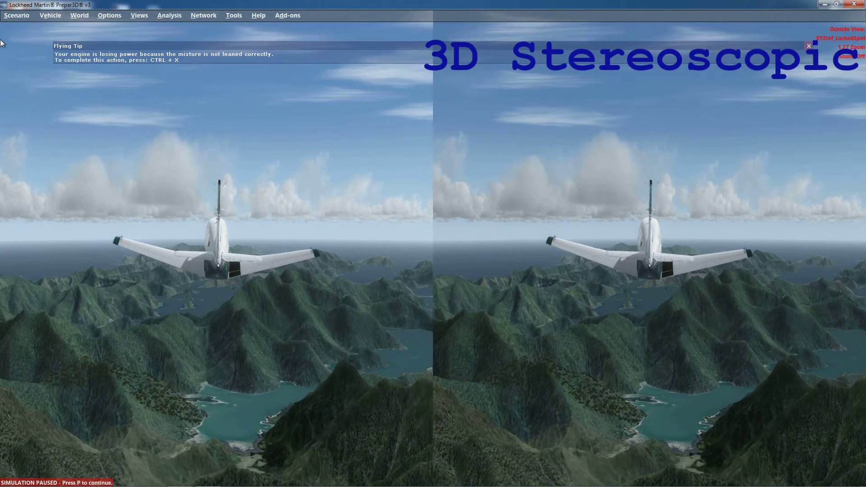
Rotate the locked spot view horizontally around the aircraft and return it to behind the tail.
{"action": "key", "text": "KP_6"}
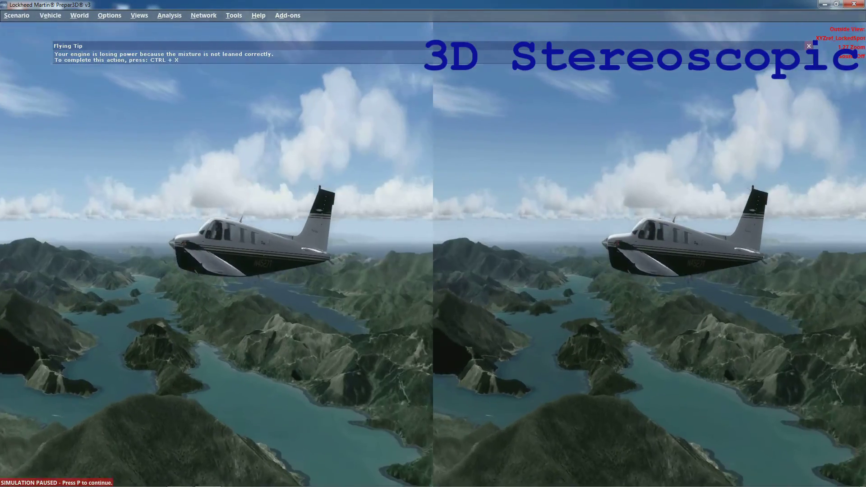
{"action": "key", "text": "KP_6"}
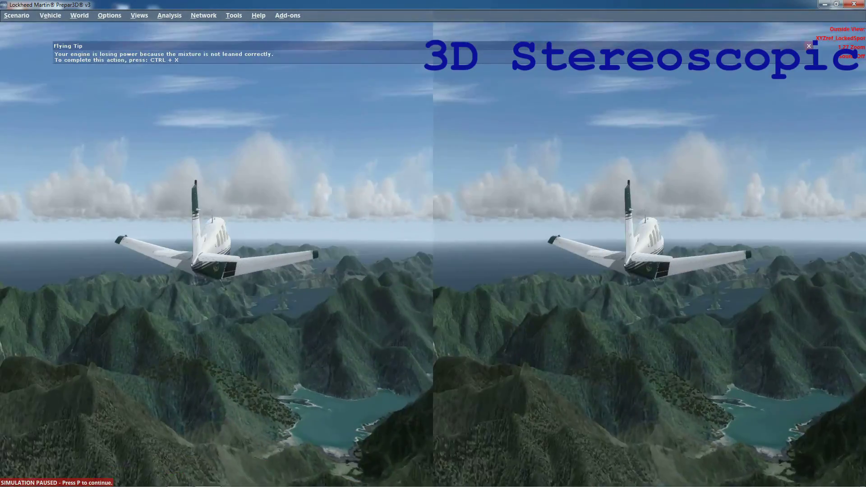
{"action": "key", "text": "KP_6"}
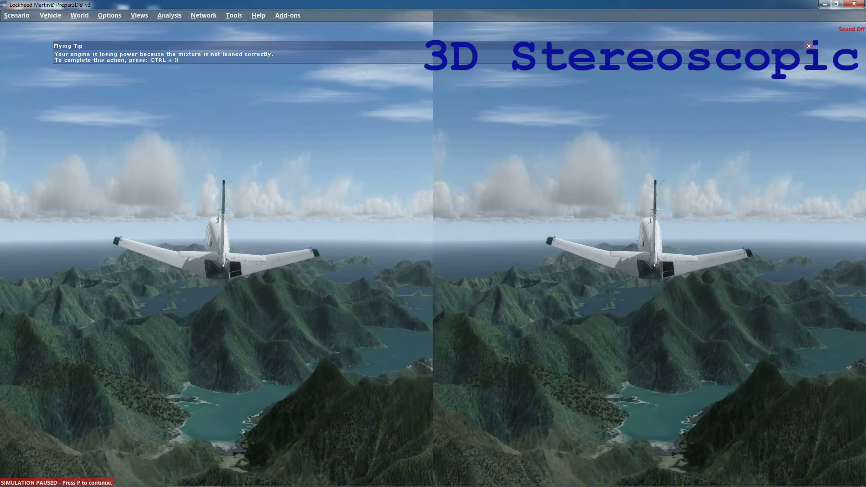
Tilt the locked spot view to below and above the aircraft, adjusting each eye's view separately.
{"action": "key", "text": "KP_8"}
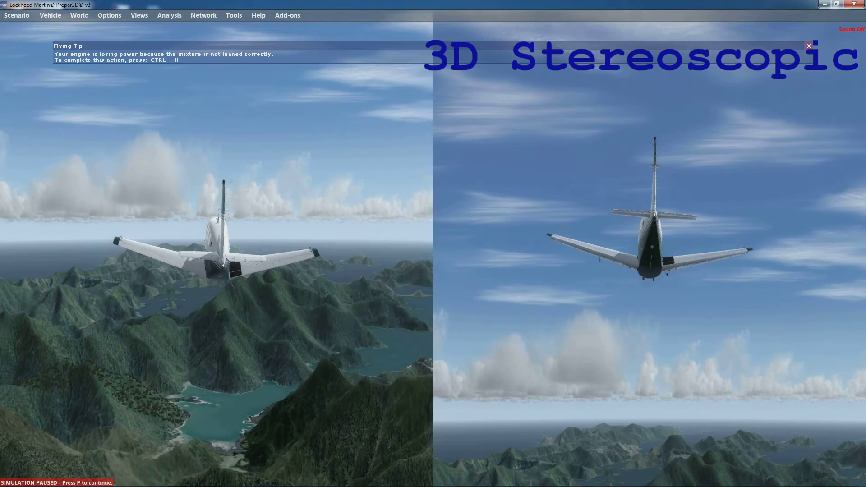
{"action": "left_click", "coordinate": [215, 367]}
{"action": "key", "text": "KP_8"}
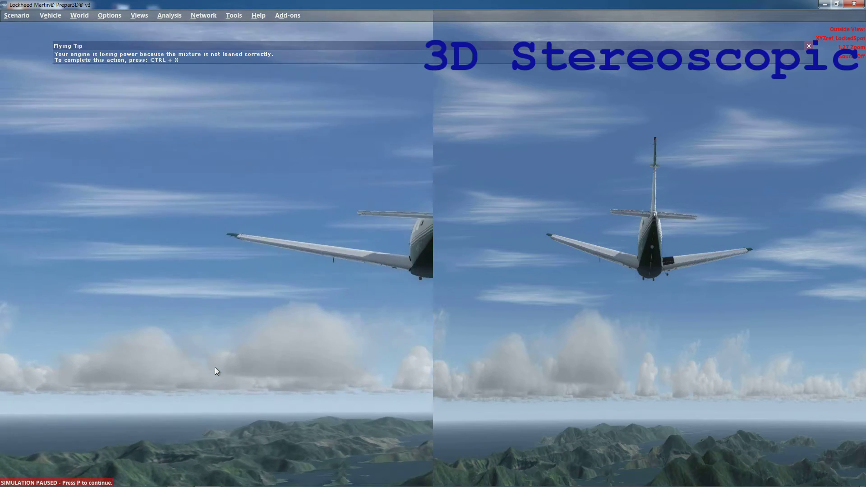
{"action": "left_click", "coordinate": [651, 367]}
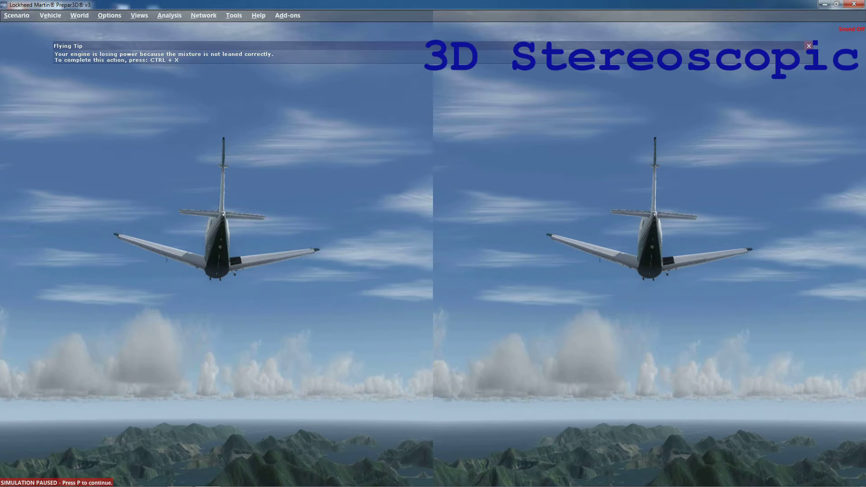
{"action": "key", "text": "shift+Return"}
{"action": "left_click", "coordinate": [216, 371]}
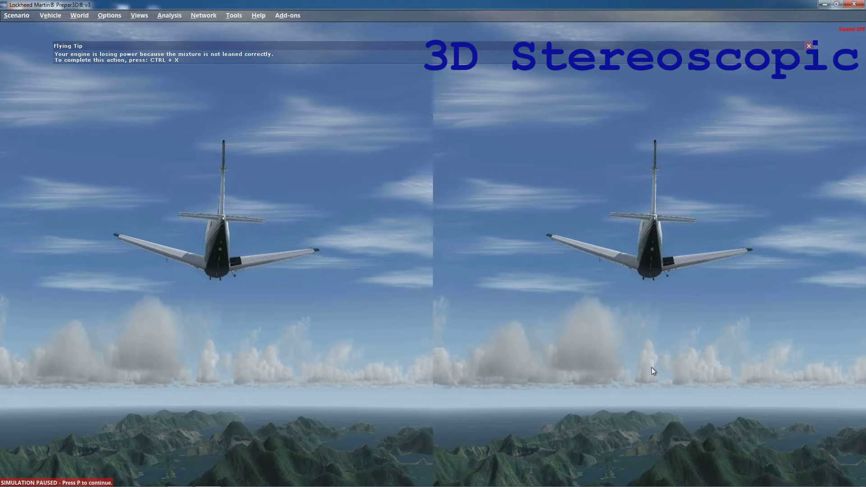
{"action": "key", "text": "shift+Return"}
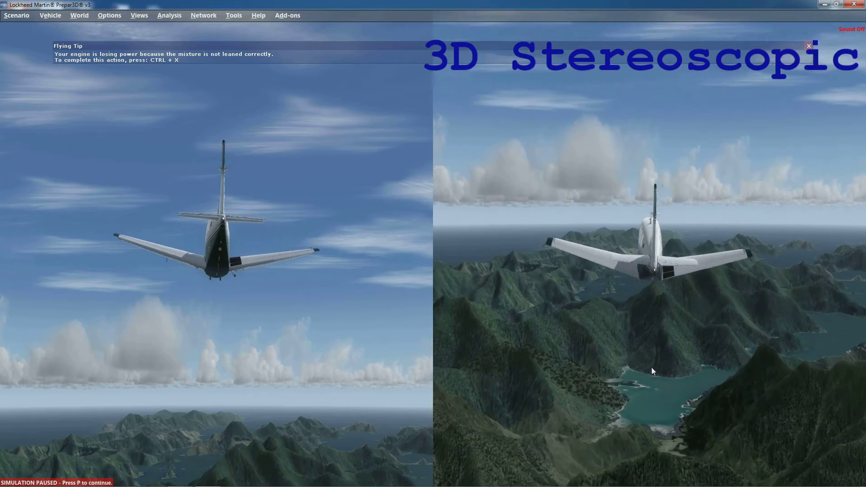
{"action": "left_click", "coordinate": [215, 367]}
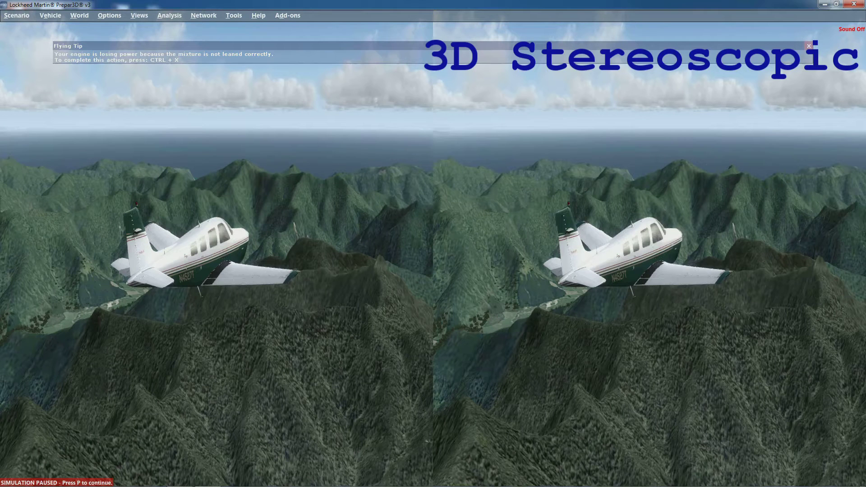
Open the native 3D view XYZref_ExteriorTrack and pause the simulation.
{"action": "left_click", "coordinate": [296, 17]}
{"action": "mouse_move", "coordinate": [355, 123]}
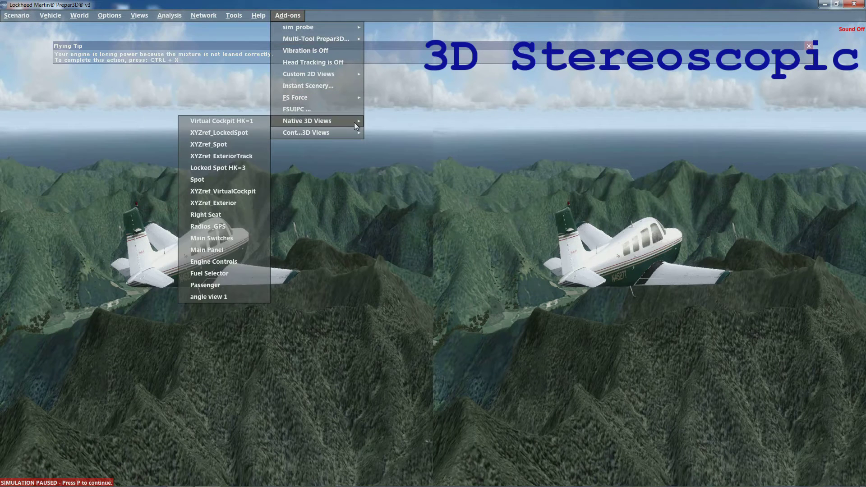
{"action": "left_click", "coordinate": [236, 156]}
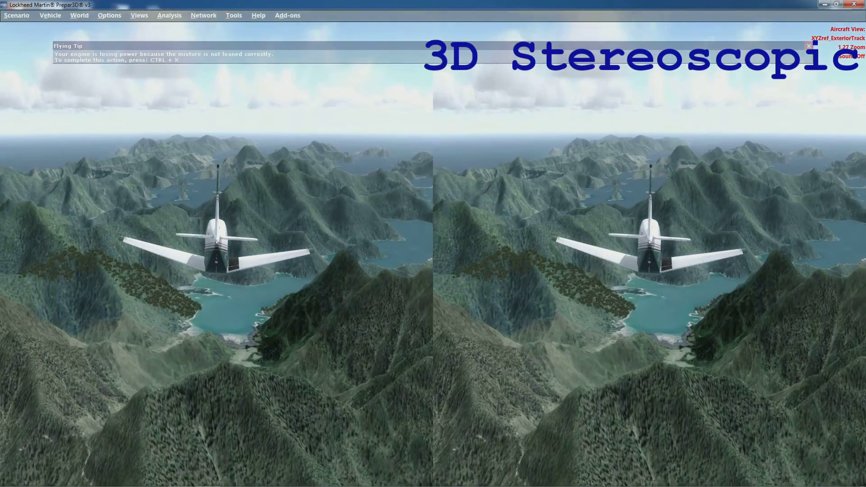
{"action": "key", "text": "p"}
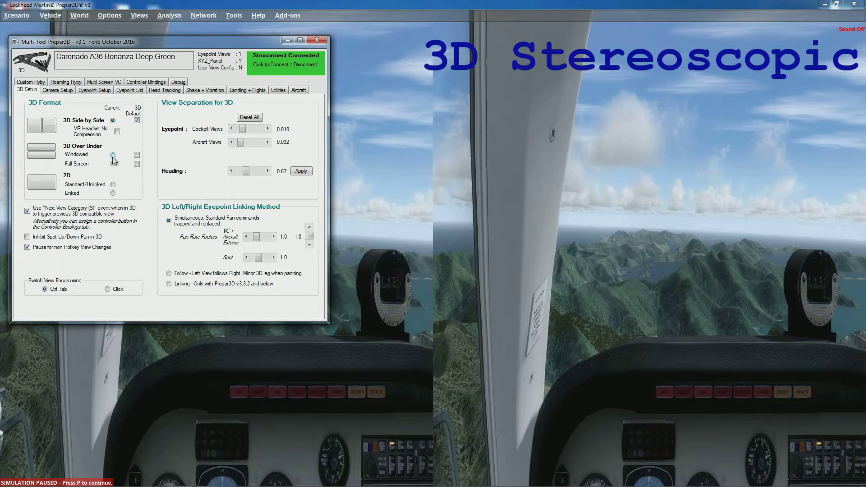
Switch the 3D format to Over Under Windowed in Multi-Tool and open the native 3D Virtual Cockpit view.
{"action": "left_click", "coordinate": [113, 155]}
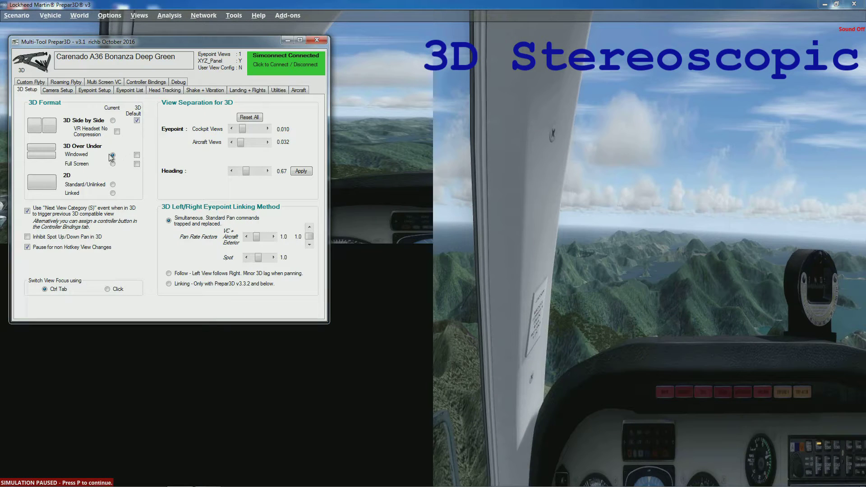
{"action": "left_click", "coordinate": [288, 14]}
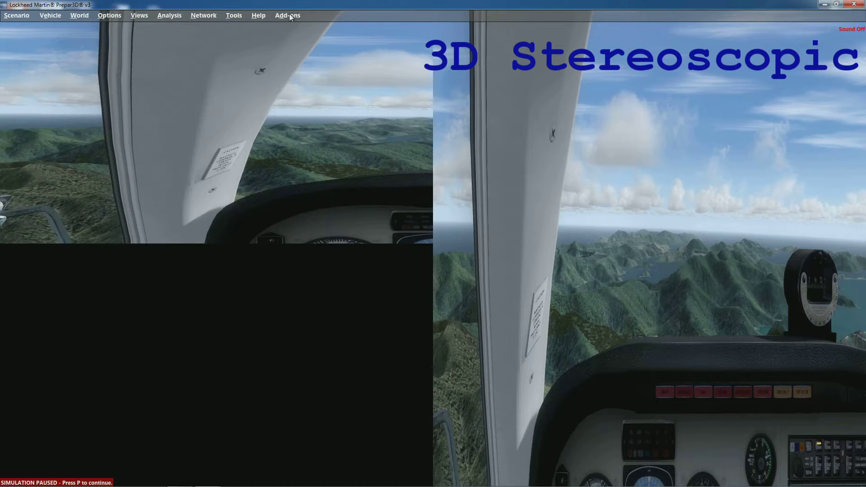
{"action": "left_click", "coordinate": [291, 16]}
{"action": "mouse_move", "coordinate": [326, 118]}
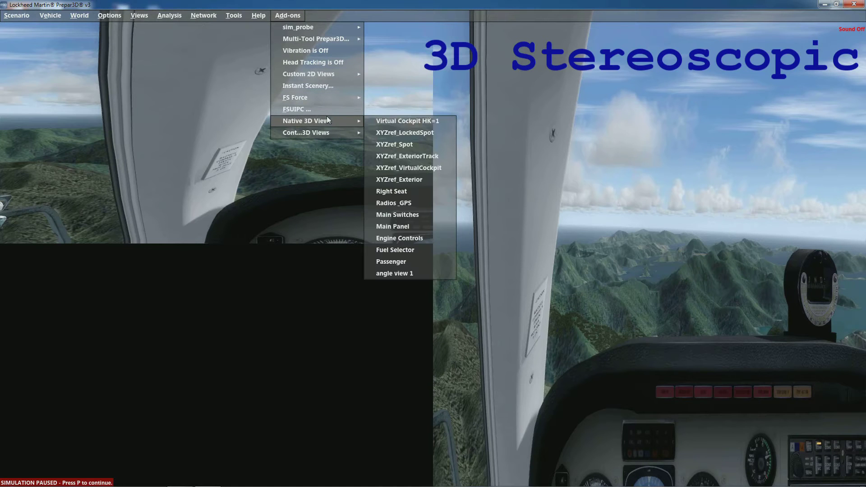
{"action": "left_click", "coordinate": [396, 123]}
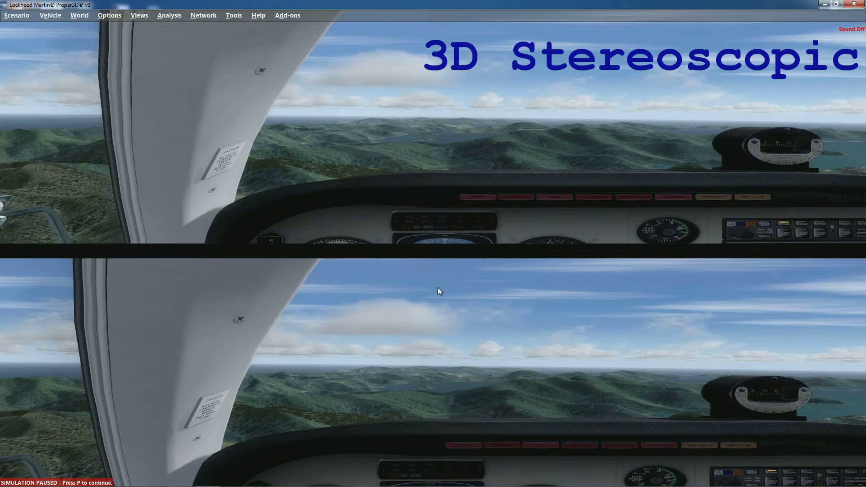
Switch the 3D format to Over Under Full Screen in Multi-Tool and show the native 3D Virtual Cockpit view in full screen.
{"action": "mouse_move", "coordinate": [360, 486]}
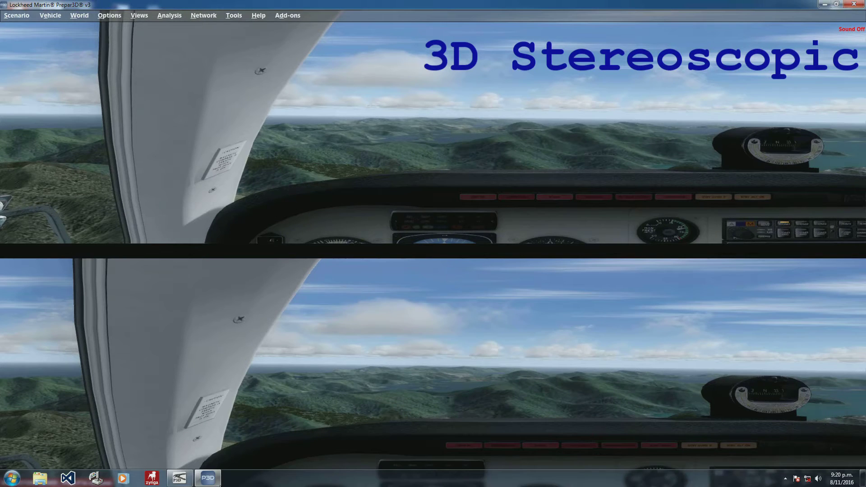
{"action": "left_click", "coordinate": [214, 482]}
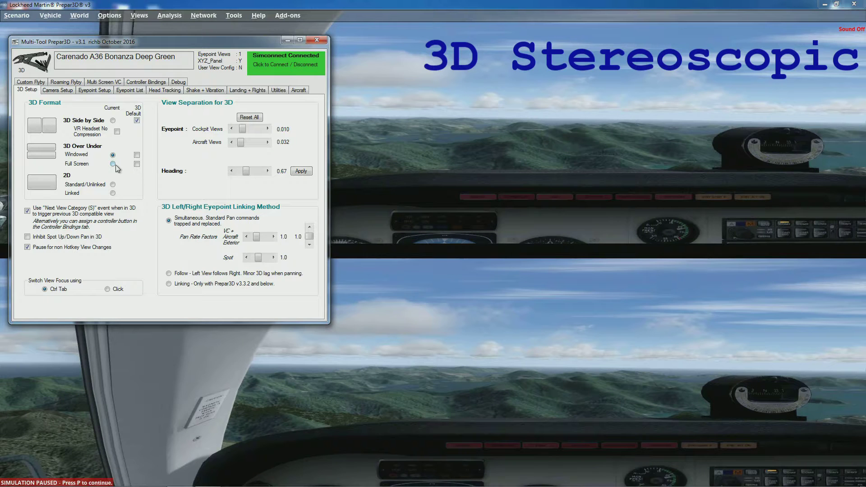
{"action": "left_click", "coordinate": [113, 164]}
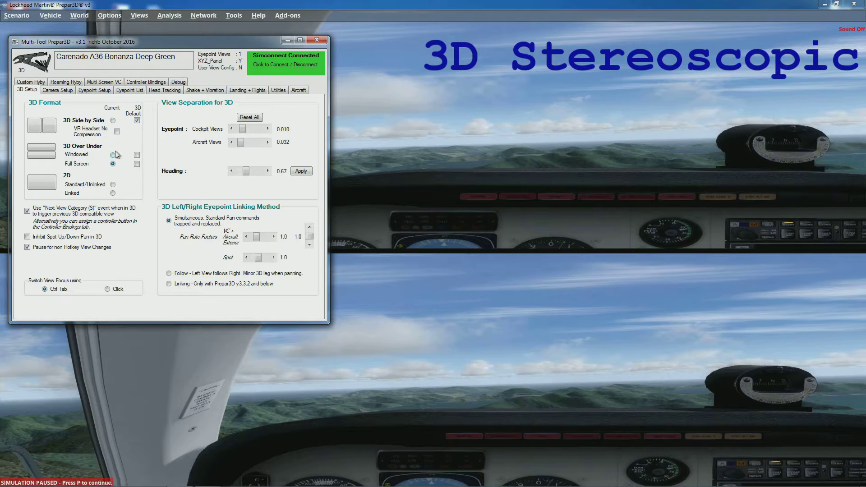
{"action": "left_click", "coordinate": [291, 15]}
{"action": "mouse_move", "coordinate": [311, 120]}
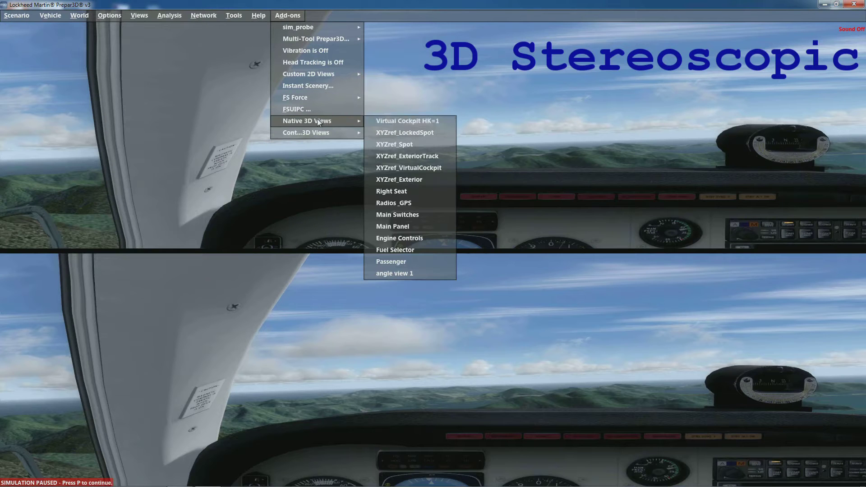
{"action": "left_click", "coordinate": [414, 121]}
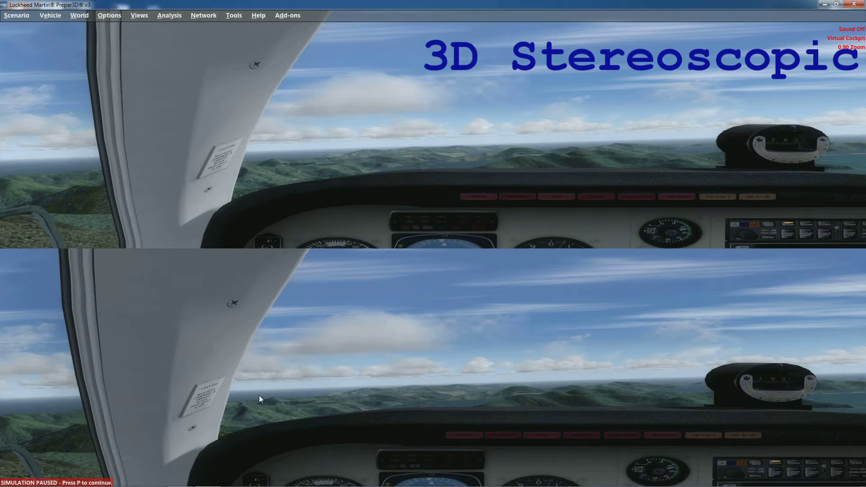
{"action": "key", "text": "alt+Return"}
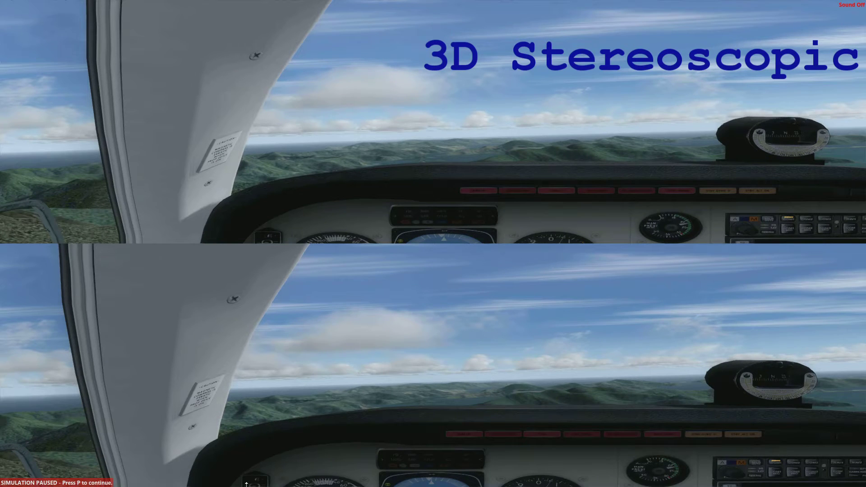
Change the display format to 2D Standard/Unlinked in Multi-Tool and leave full-screen mode in the simulator.
{"action": "key", "text": "super"}
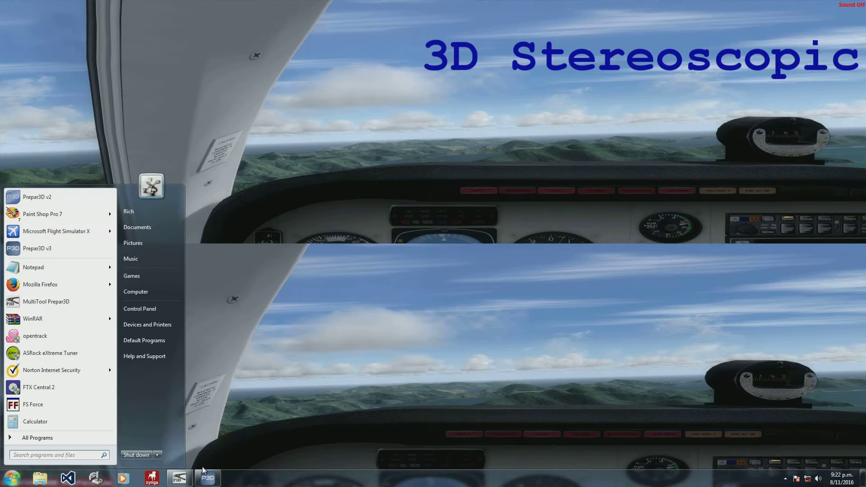
{"action": "left_click", "coordinate": [213, 482]}
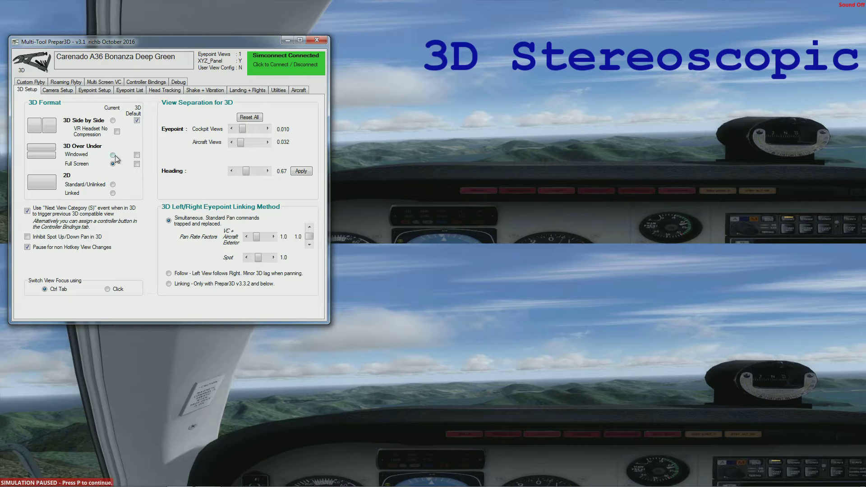
{"action": "left_click", "coordinate": [137, 120]}
{"action": "left_click", "coordinate": [113, 185]}
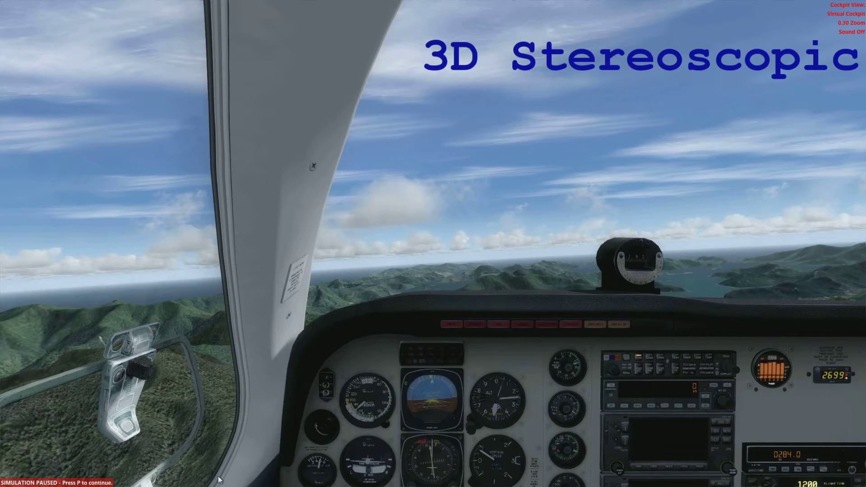
{"action": "key", "text": "alt+Return"}
Check the simulator's Native 3D Views entry while in 2D format and bring up Multi-Tool.
{"action": "left_click", "coordinate": [288, 15]}
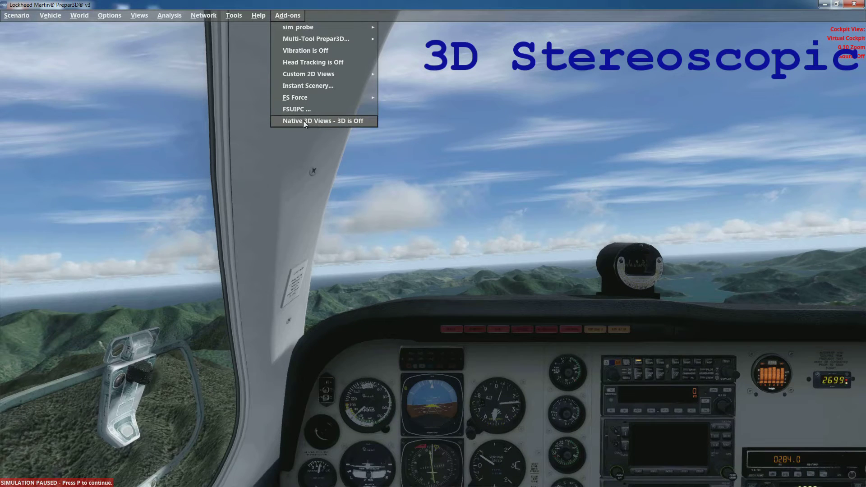
{"action": "left_click", "coordinate": [342, 125]}
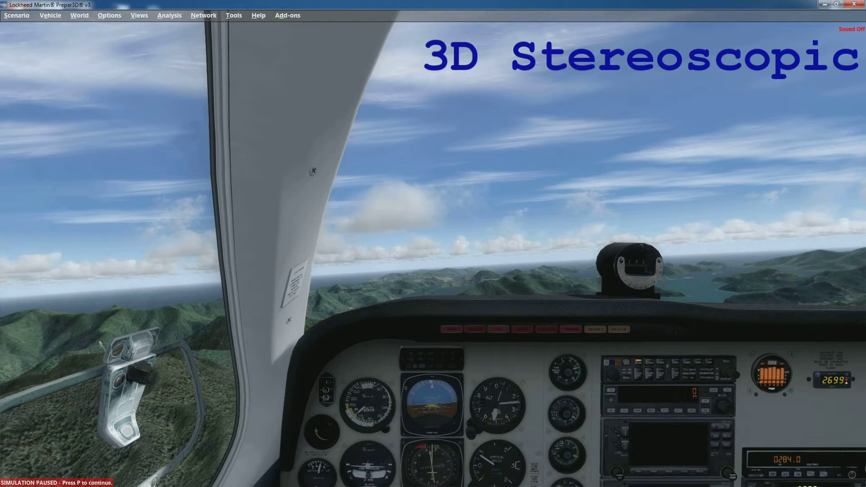
{"action": "key", "text": "super"}
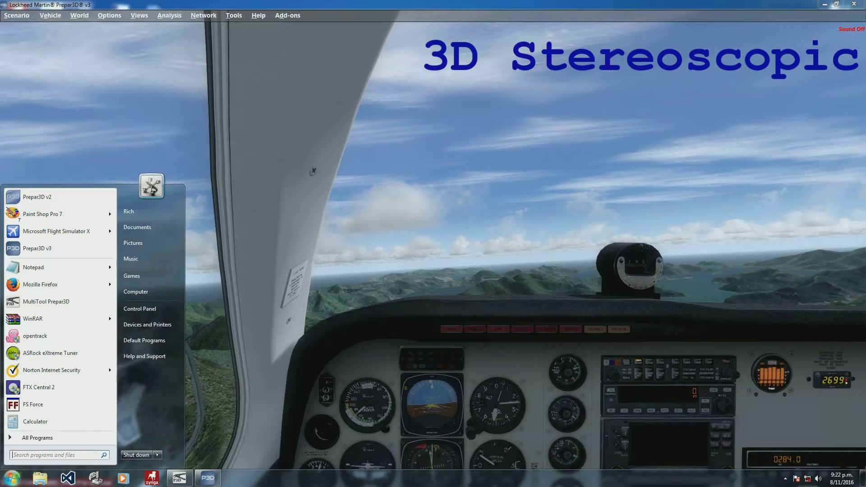
{"action": "left_click", "coordinate": [181, 477]}
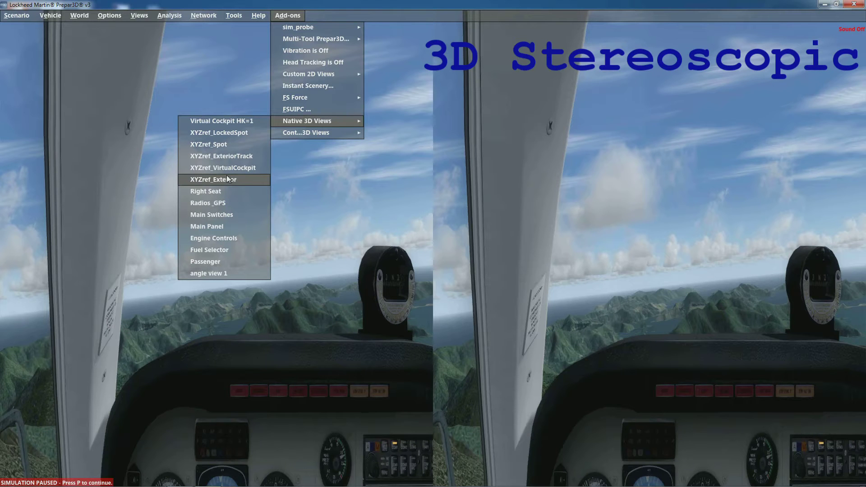
Cycle the side-by-side 3D display from the virtual cockpit to the XYZref_LockedSpot view and on to XYZref_Spot.
{"action": "left_click", "coordinate": [223, 168]}
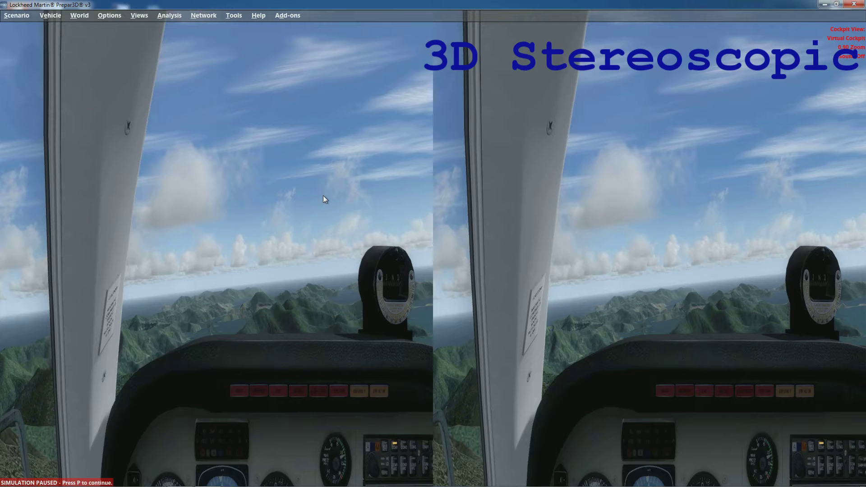
{"action": "key", "text": "s"}
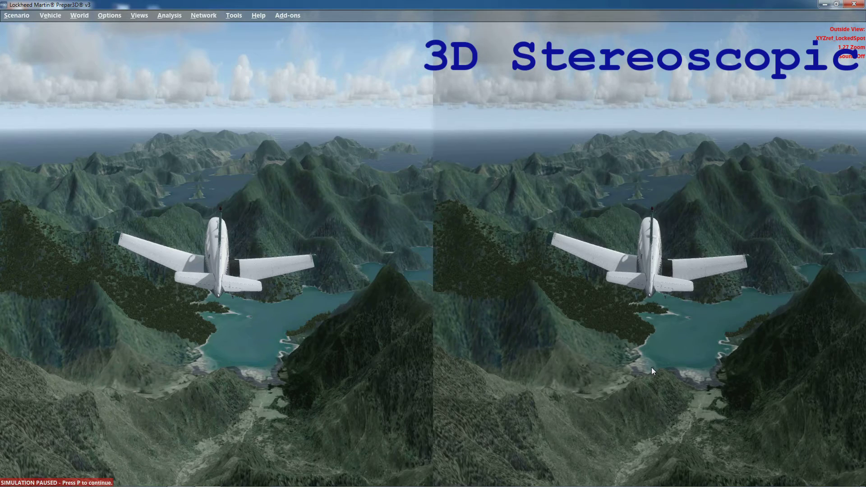
{"action": "key", "text": "a"}
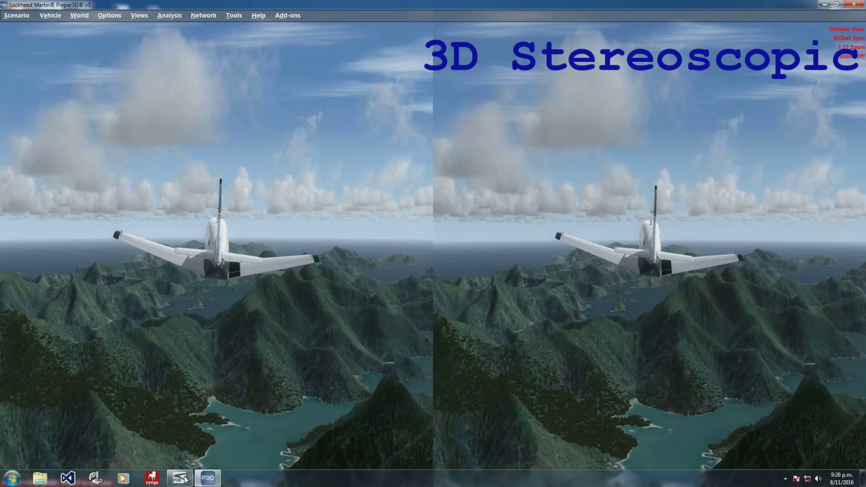
Review the options for pausing on view changes and switching view focus in Multi-Tool's 3D setup, returning to the eye views.
{"action": "left_click", "coordinate": [204, 477]}
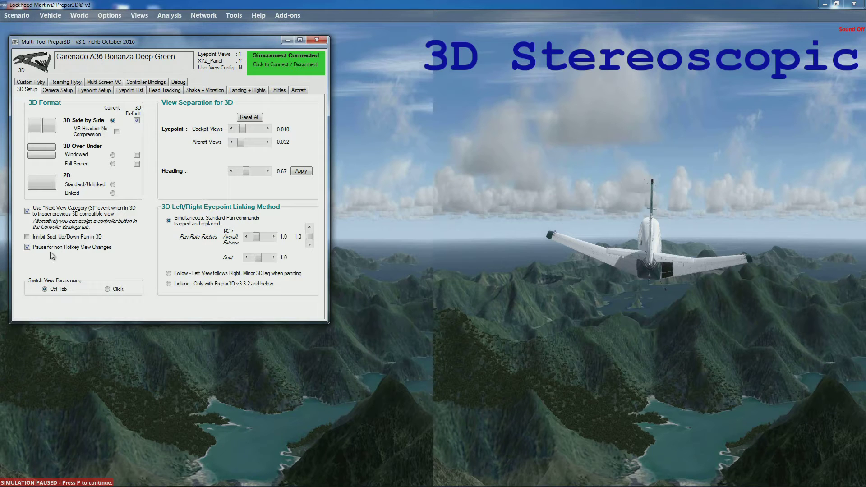
{"action": "left_click", "coordinate": [397, 250]}
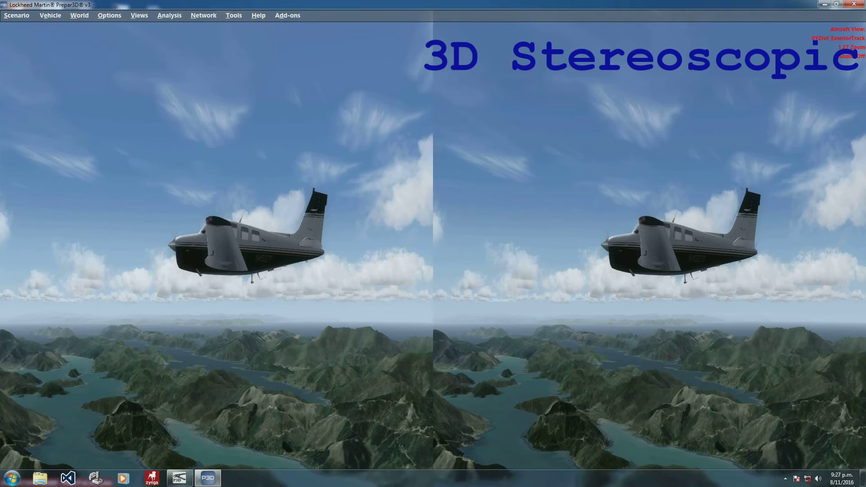
{"action": "mouse_move", "coordinate": [207, 479]}
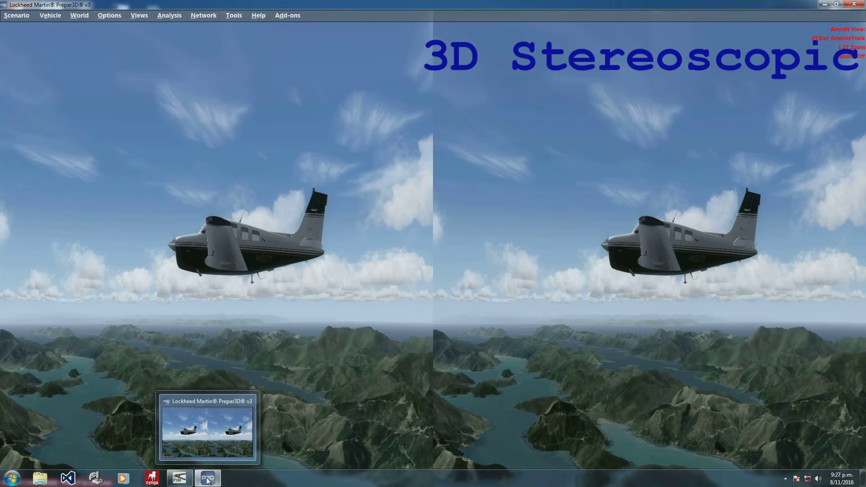
{"action": "left_click", "coordinate": [179, 478]}
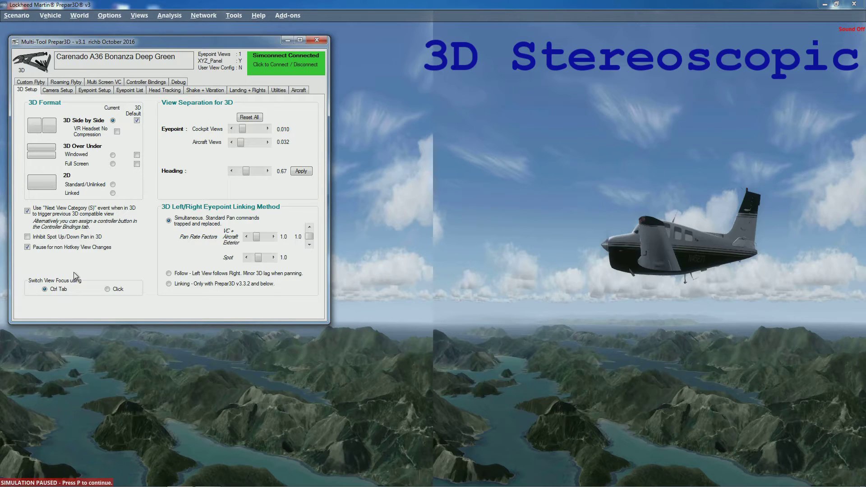
{"action": "left_click", "coordinate": [497, 206]}
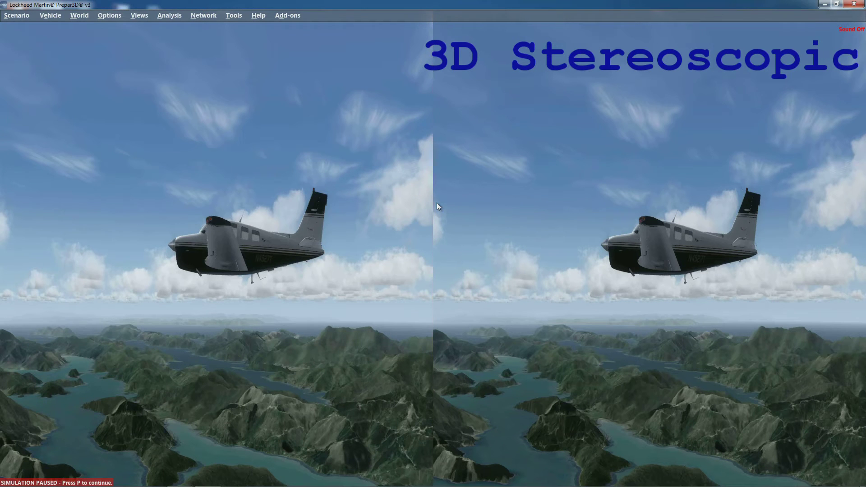
{"action": "left_click", "coordinate": [369, 204]}
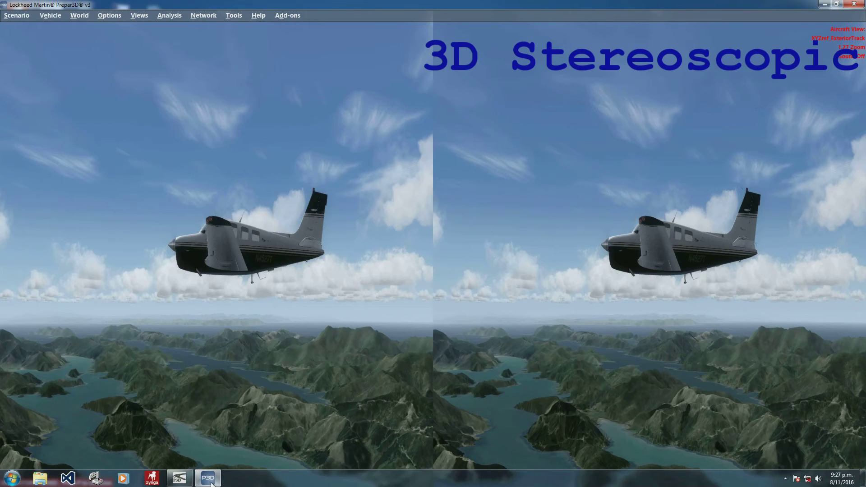
Bring up Multi-Tool again and move its window between the two aircraft images.
{"action": "left_click", "coordinate": [210, 481]}
{"action": "left_click", "coordinate": [210, 480]}
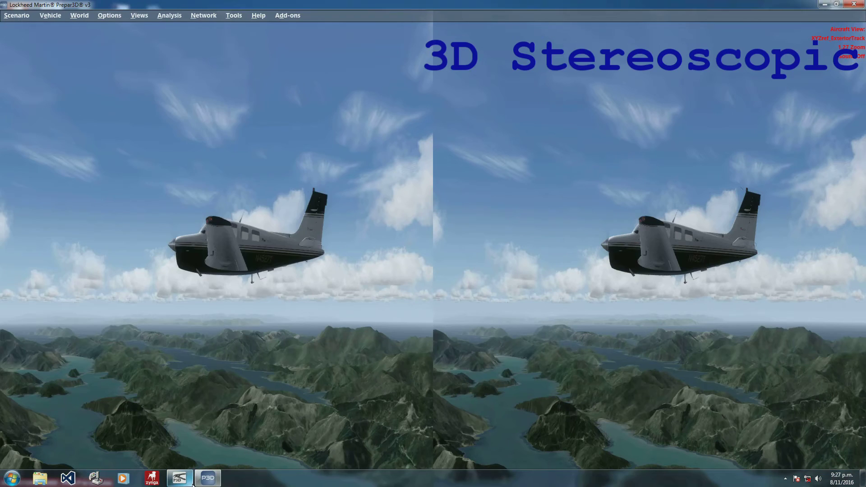
{"action": "left_click", "coordinate": [179, 478]}
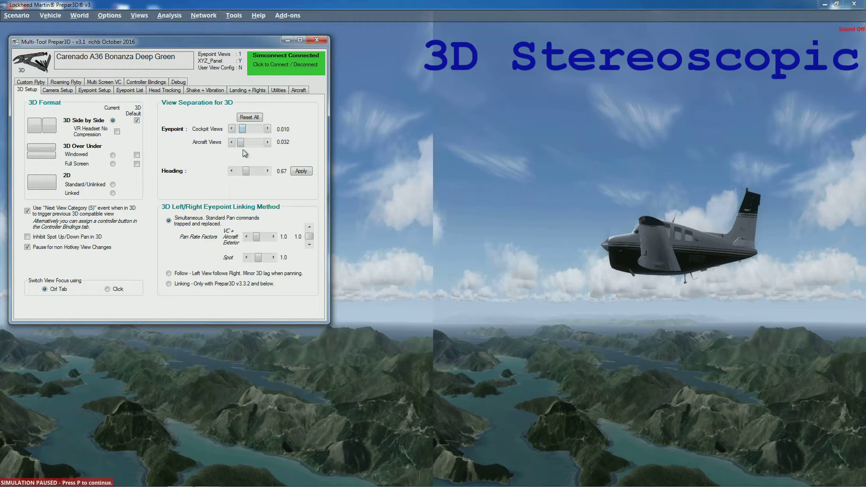
{"action": "left_click_drag", "start_coordinate": [231, 42], "coordinate": [514, 25]}
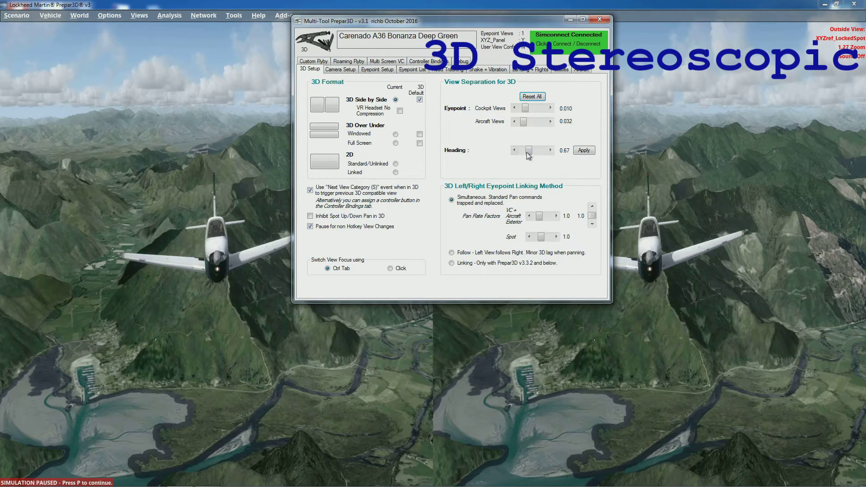
Try heading separations of 1.87 and 0.83 for the 3D views and reset all view separation values.
{"action": "left_click_drag", "start_coordinate": [530, 153], "coordinate": [543, 154]}
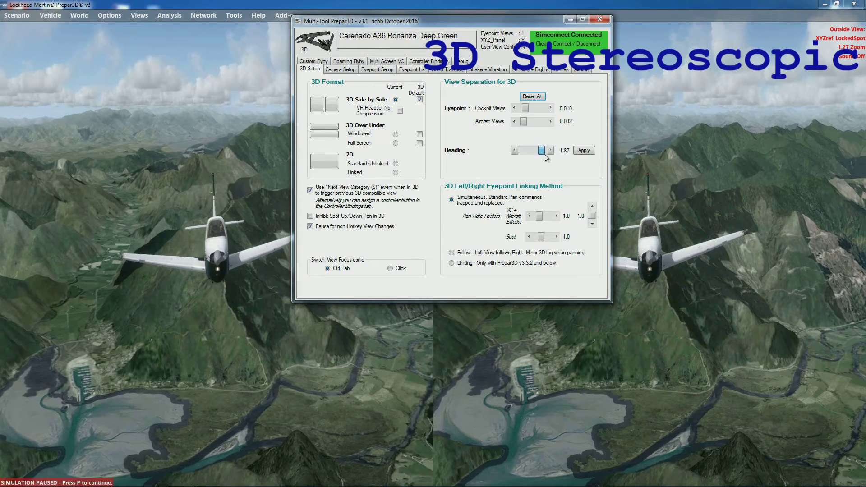
{"action": "mouse_move", "coordinate": [542, 152]}
{"action": "left_mouse_down"}
{"action": "mouse_move", "coordinate": [534, 155]}
{"action": "mouse_move", "coordinate": [550, 157]}
{"action": "mouse_move", "coordinate": [511, 156]}
{"action": "mouse_move", "coordinate": [548, 157]}
{"action": "mouse_move", "coordinate": [525, 156]}
{"action": "mouse_move", "coordinate": [536, 156]}
{"action": "left_mouse_up"}
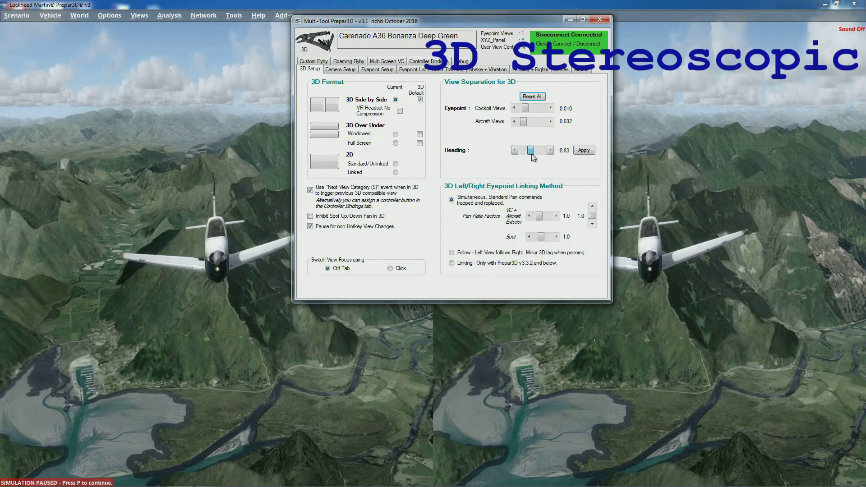
{"action": "left_click", "coordinate": [537, 98]}
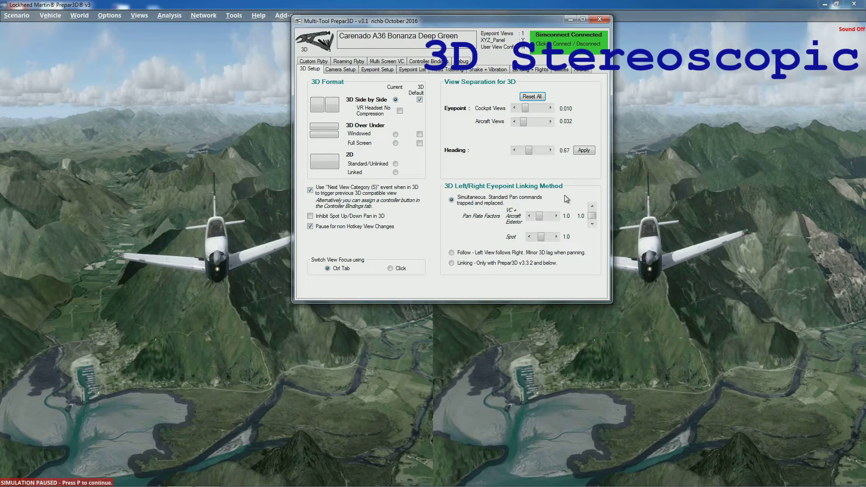
Try Follow linking, restore the Simultaneous method, and set pan rate factors to 0.5 for VC + Aircraft Exterior and 2.0 for Spot.
{"action": "left_click", "coordinate": [460, 256]}
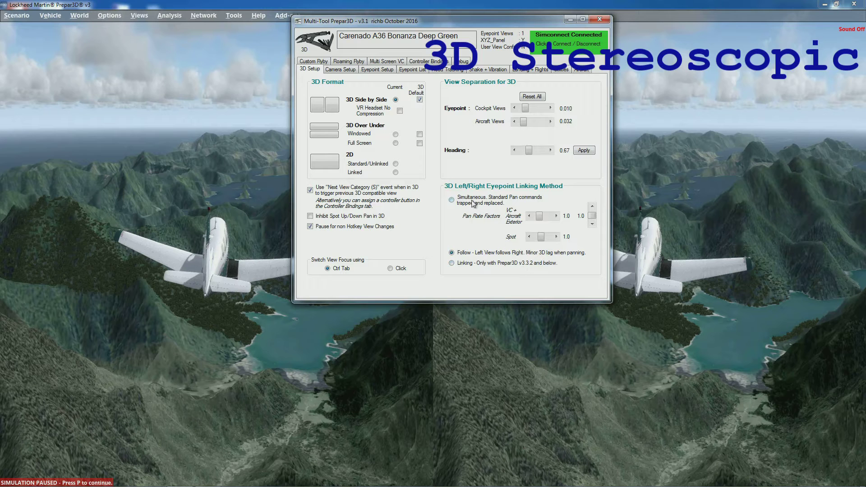
{"action": "left_click", "coordinate": [461, 203]}
{"action": "left_click_drag", "start_coordinate": [542, 220], "coordinate": [540, 220]}
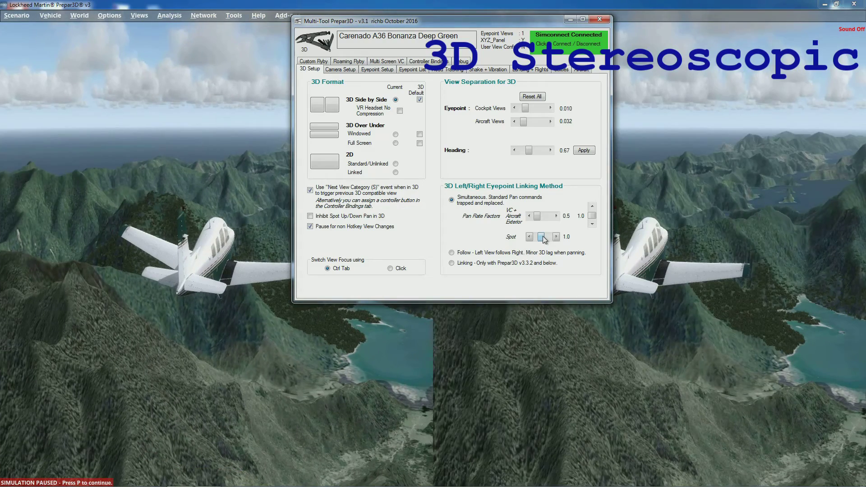
{"action": "left_click_drag", "start_coordinate": [542, 236], "coordinate": [564, 240]}
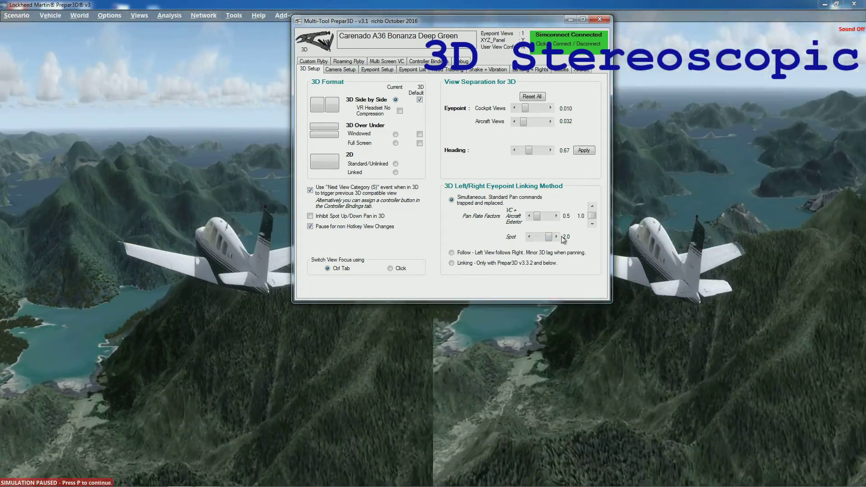
Move the Multi-Tool window aside and switch the 3D display to the native Virtual Cockpit view.
{"action": "left_click_drag", "start_coordinate": [365, 21], "coordinate": [323, 75]}
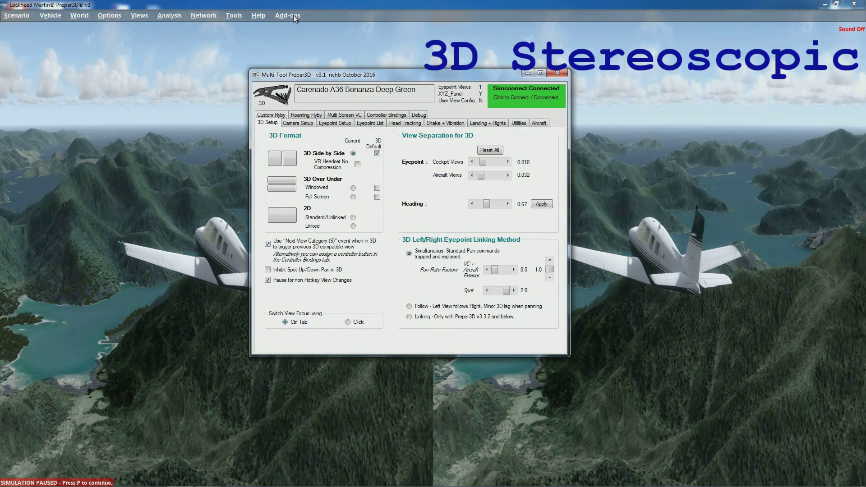
{"action": "left_click", "coordinate": [293, 15]}
{"action": "left_click", "coordinate": [293, 14]}
{"action": "mouse_move", "coordinate": [346, 121]}
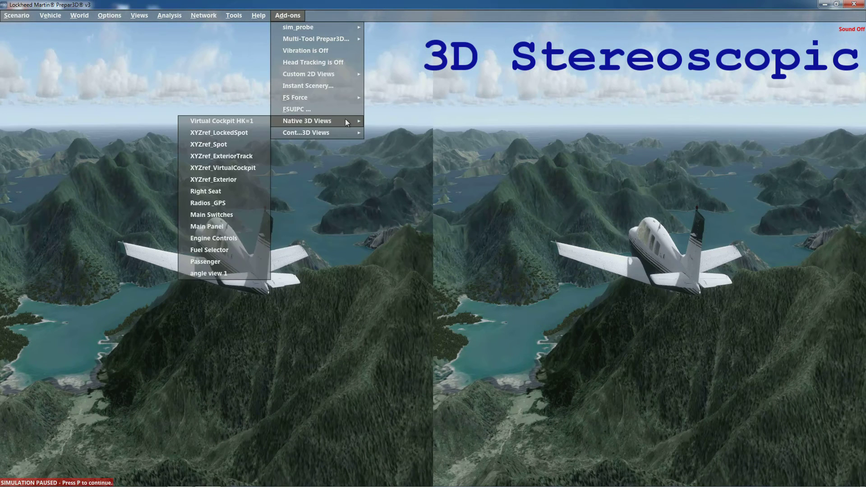
{"action": "left_click", "coordinate": [259, 122]}
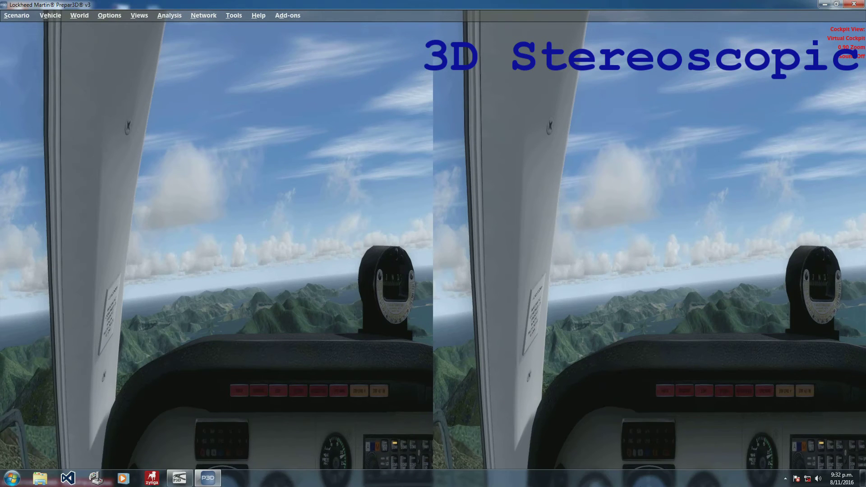
Try a VC + Aircraft Exterior pan rate factor of 3.0, settling on 1.0 with the adjoining vertical slider's factor at 0.5.
{"action": "left_click", "coordinate": [179, 478]}
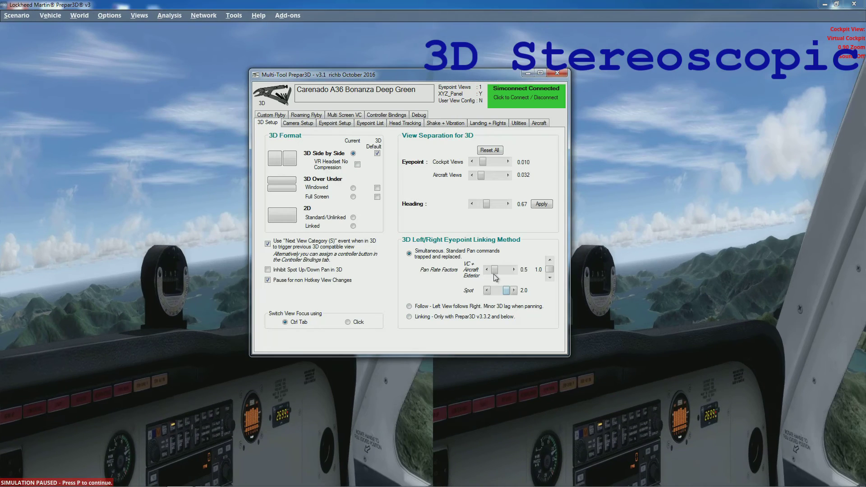
{"action": "left_click_drag", "start_coordinate": [495, 272], "coordinate": [525, 273]}
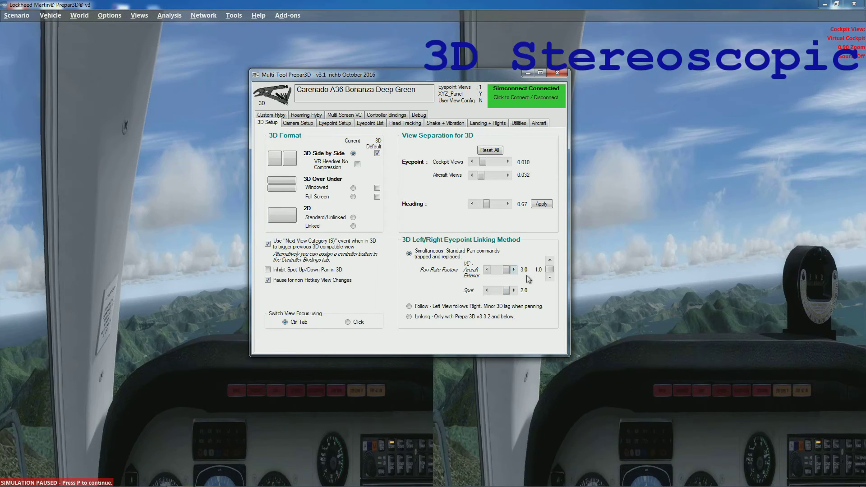
{"action": "left_click", "coordinate": [549, 272]}
{"action": "mouse_move", "coordinate": [549, 273]}
{"action": "left_mouse_down"}
{"action": "mouse_move", "coordinate": [549, 265]}
{"action": "mouse_move", "coordinate": [550, 279]}
{"action": "left_mouse_up"}
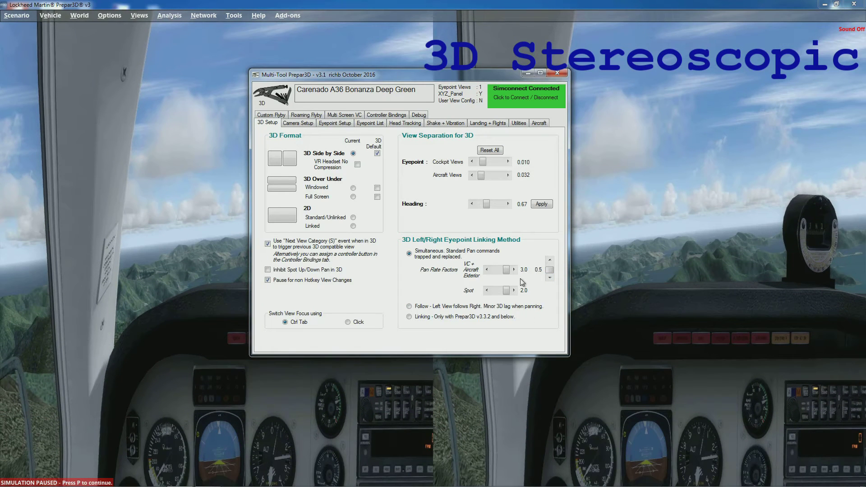
{"action": "left_click_drag", "start_coordinate": [505, 270], "coordinate": [498, 271]}
{"action": "left_click", "coordinate": [487, 269]}
Pan the side-by-side cockpit views left and right to check that both eye views move together.
{"action": "key", "text": "Left"}
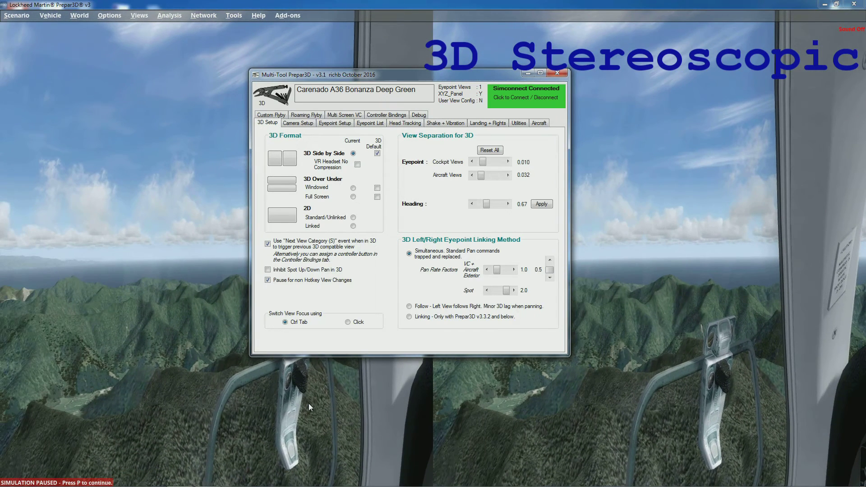
{"action": "left_click", "coordinate": [237, 422]}
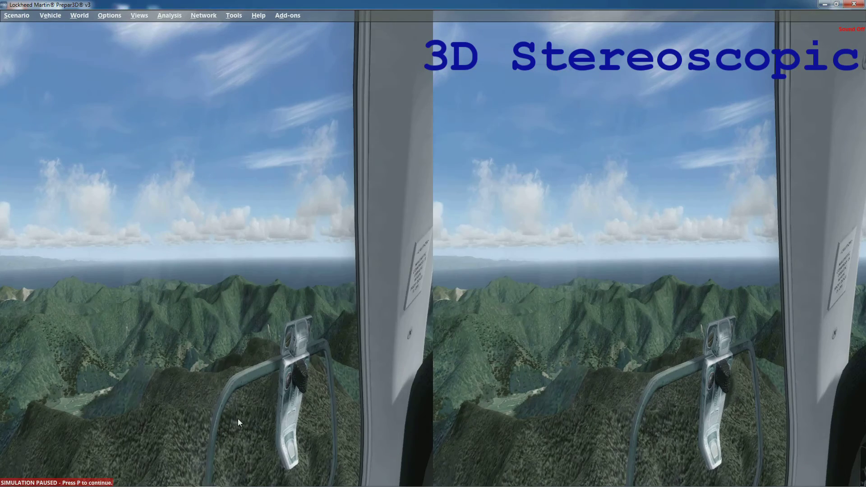
{"action": "key", "text": "Right"}
{"action": "key", "text": "Right"}
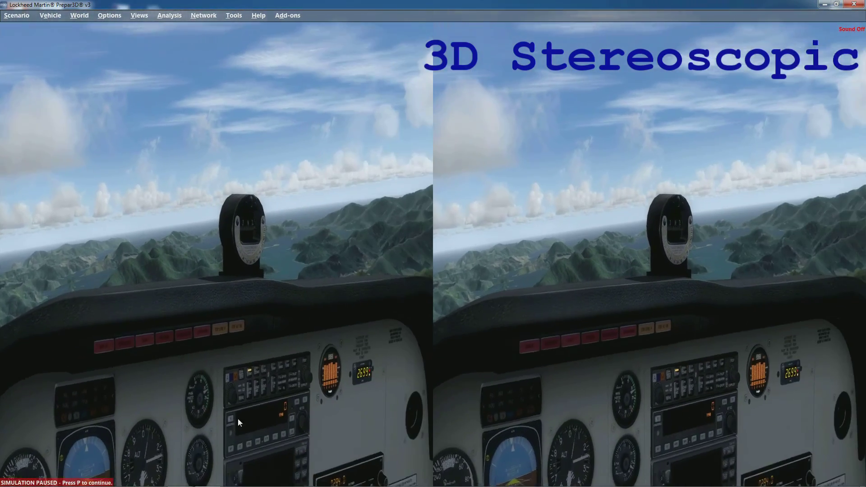
{"action": "key", "text": "Left"}
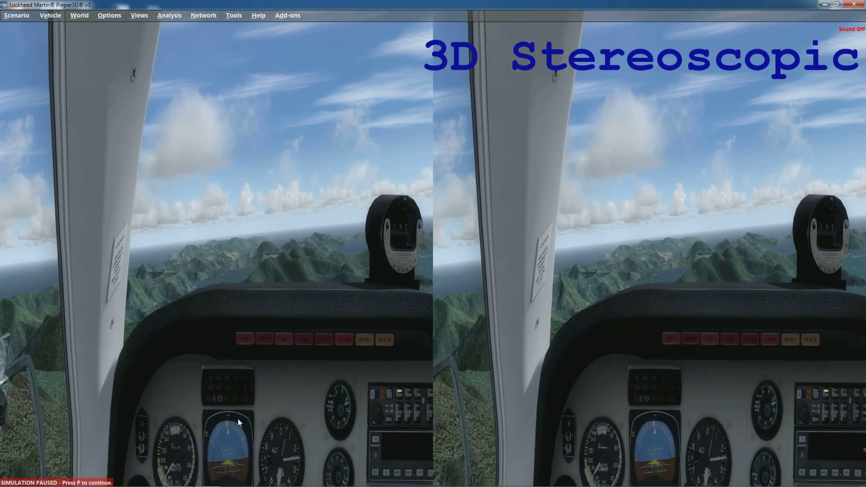
{"action": "key", "text": "Right"}
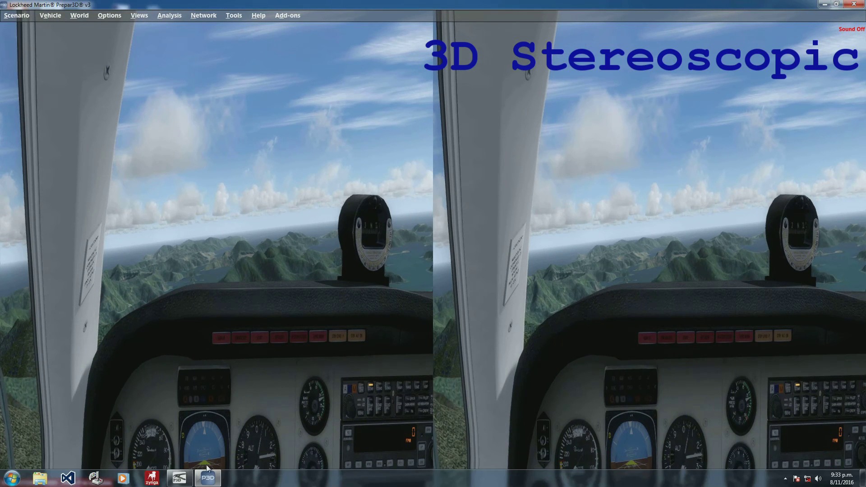
Send the RB New Cam eyepoint from Multi-Tool's custom view list to the simulator's main view.
{"action": "left_click", "coordinate": [216, 479]}
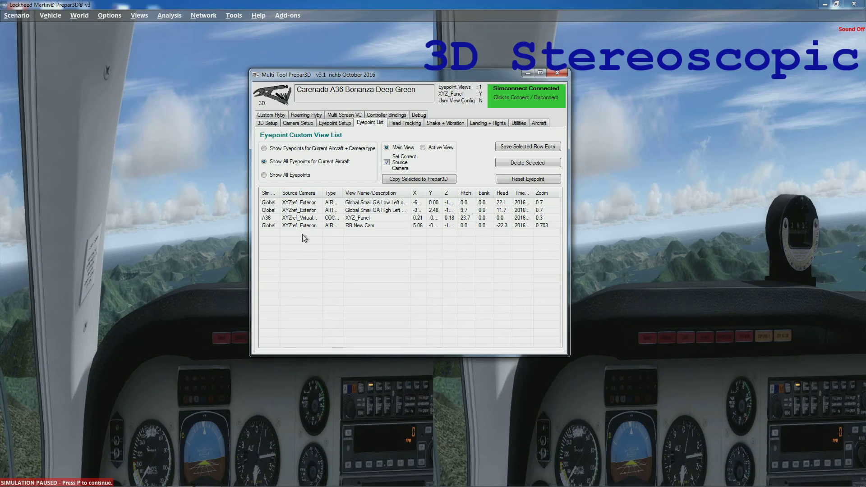
{"action": "left_click", "coordinate": [364, 226]}
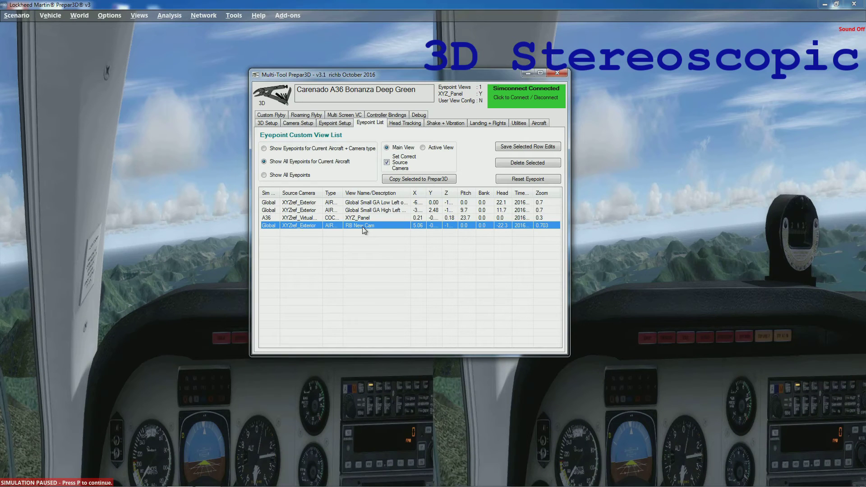
{"action": "left_click", "coordinate": [422, 179]}
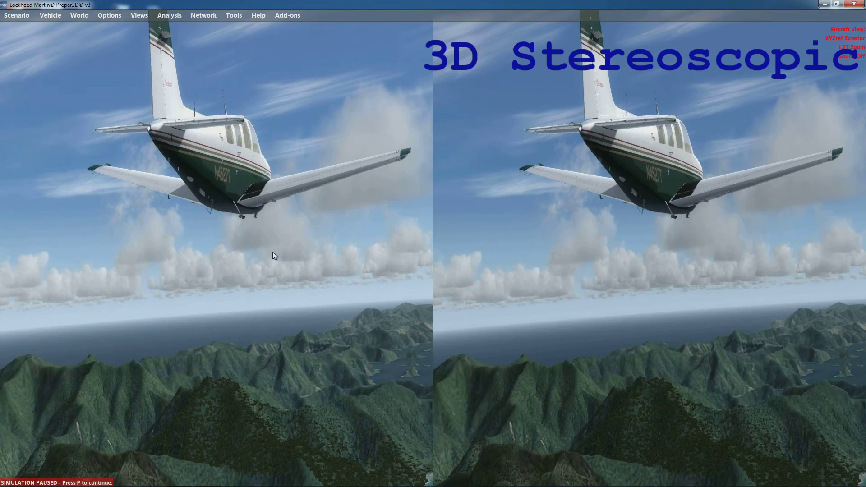
Switch the 3D display to angle view 7 from the continued list of 3D views.
{"action": "mouse_move", "coordinate": [210, 486]}
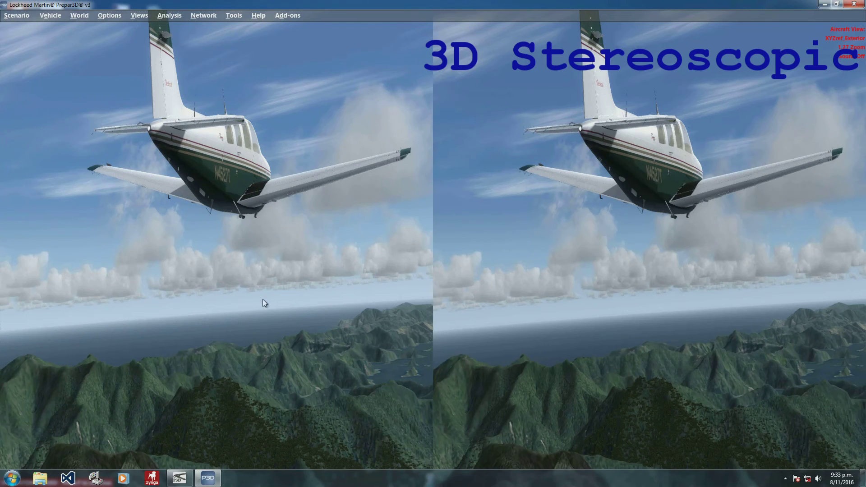
{"action": "left_click", "coordinate": [287, 14]}
{"action": "mouse_move", "coordinate": [318, 120]}
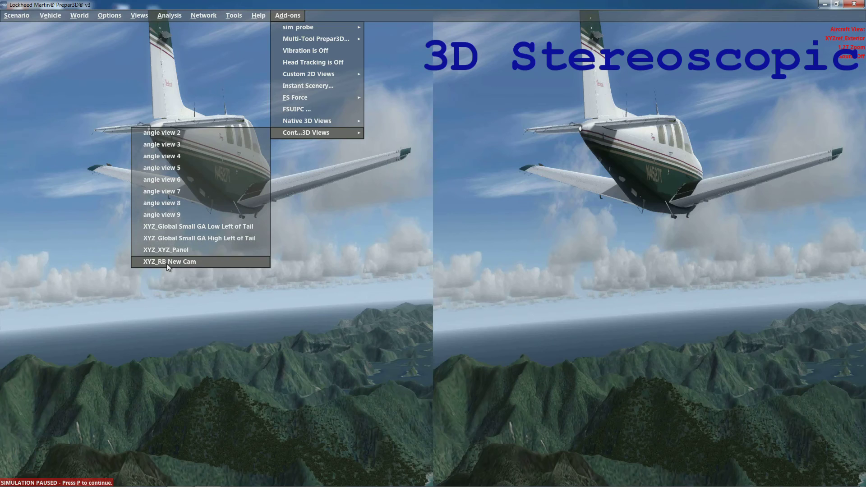
{"action": "left_click", "coordinate": [169, 190]}
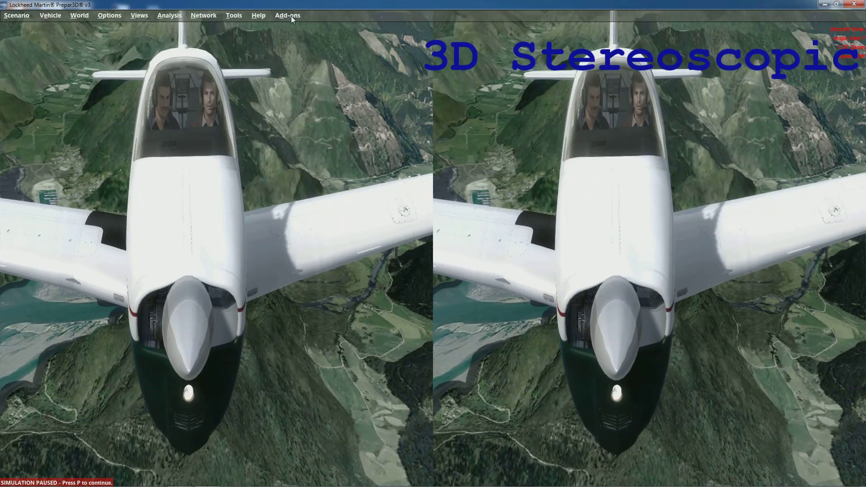
Stop the 3D display and reset the views through Multi-Tool's add-on commands in the simulator.
{"action": "left_click", "coordinate": [292, 17]}
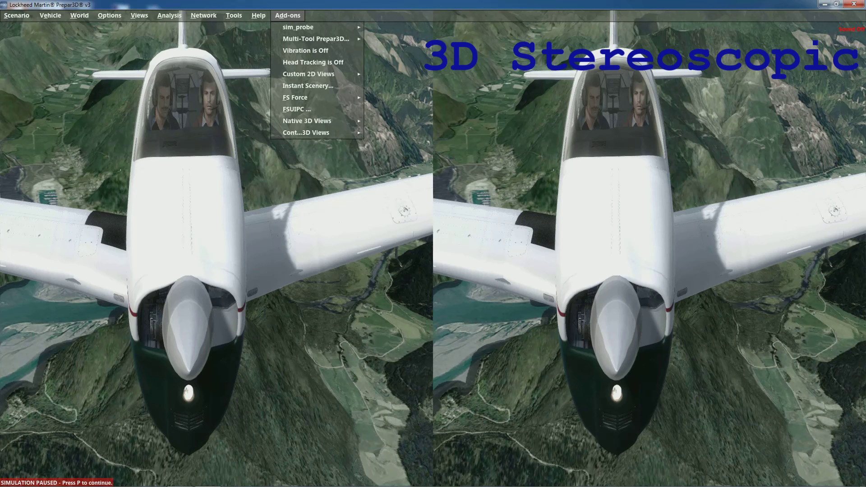
{"action": "mouse_move", "coordinate": [312, 43]}
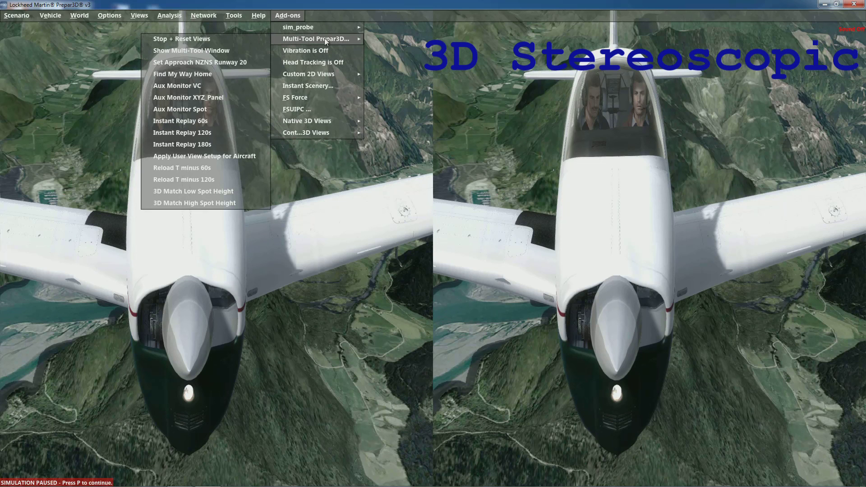
{"action": "left_click", "coordinate": [189, 39]}
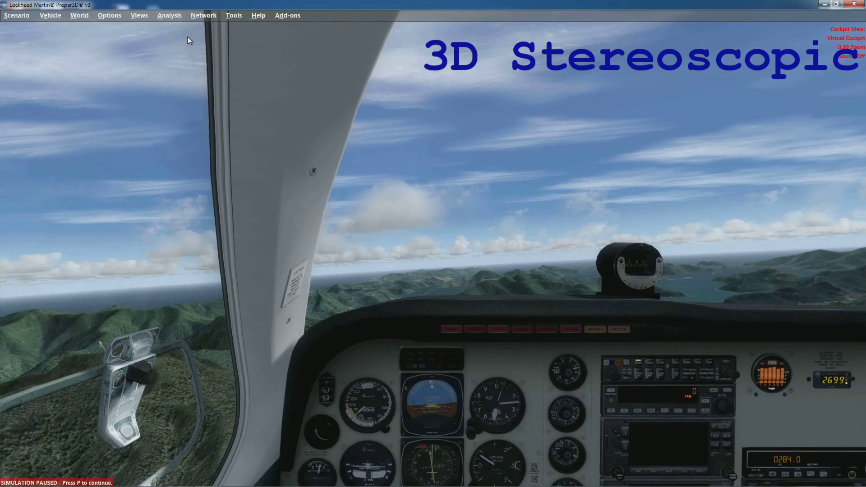